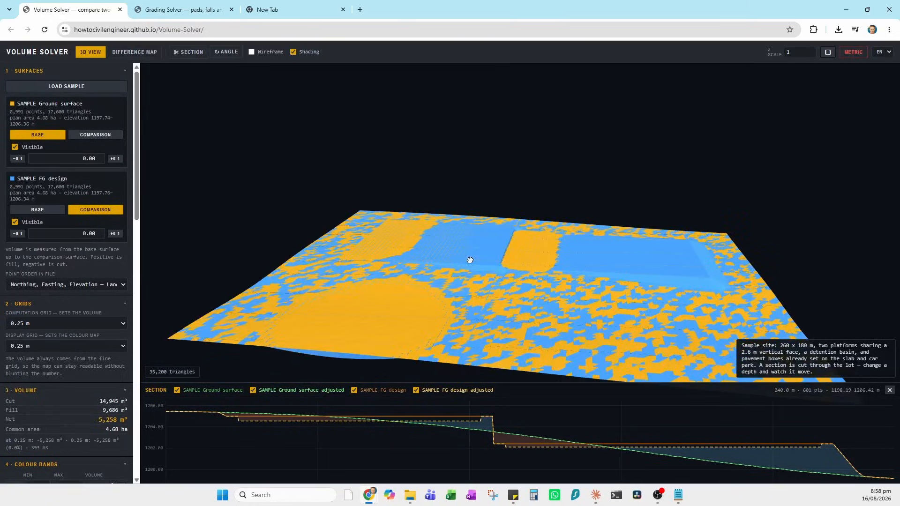
- Set the Z scale (vertical exaggeration) to 2 and orbit and zoom the 3D view
click(812, 54)
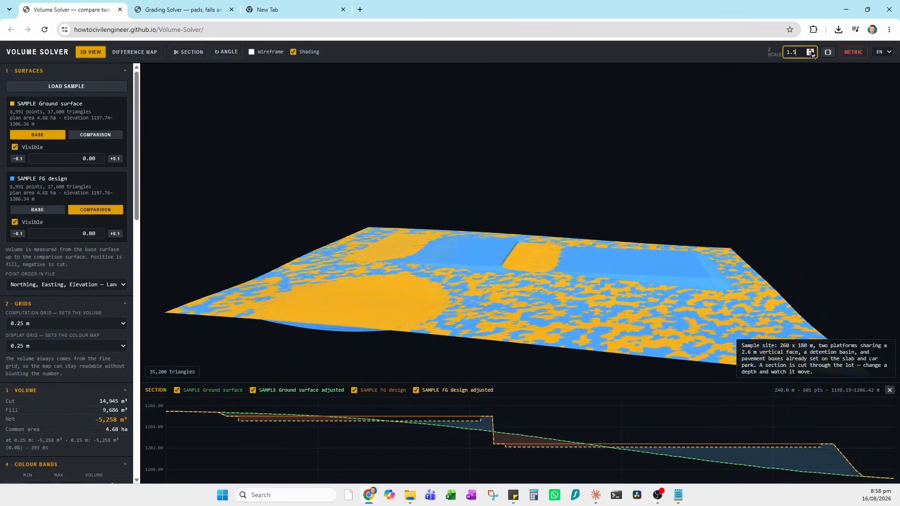
click(812, 53)
drag(436, 316, 461, 292)
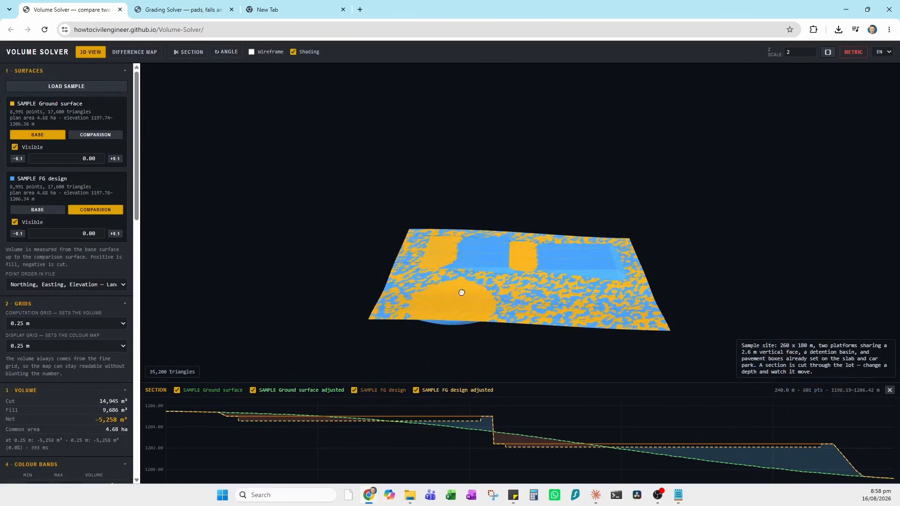
scroll(462, 291, up, 5)
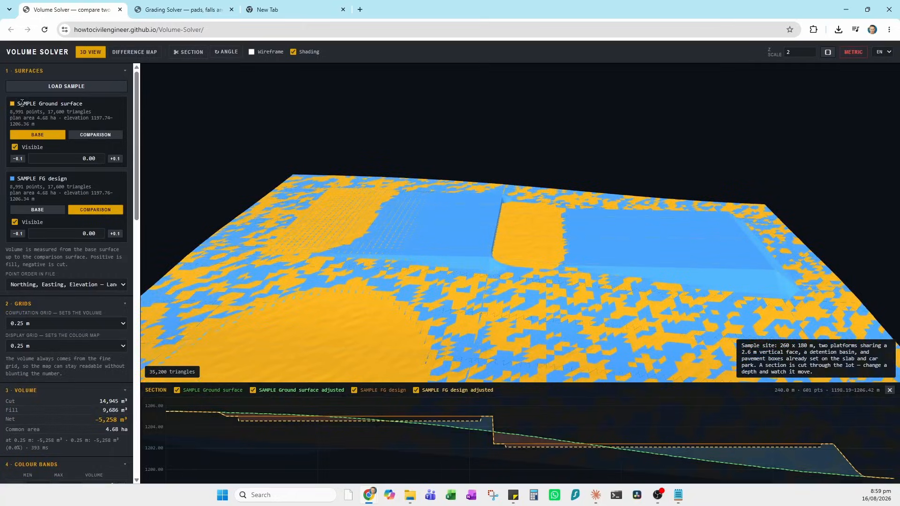
- Hide the Ground surface and switch to the plan cut/fill difference map
click(15, 147)
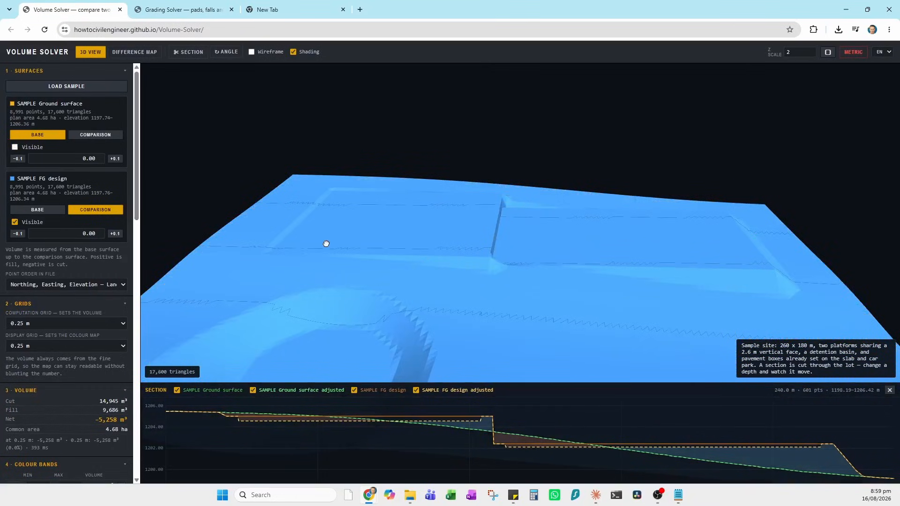
drag(326, 244, 373, 219)
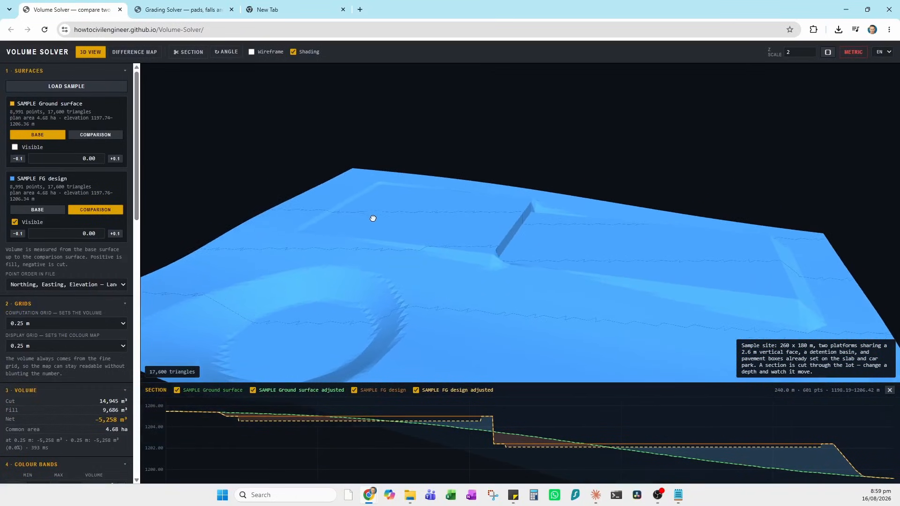
click(135, 53)
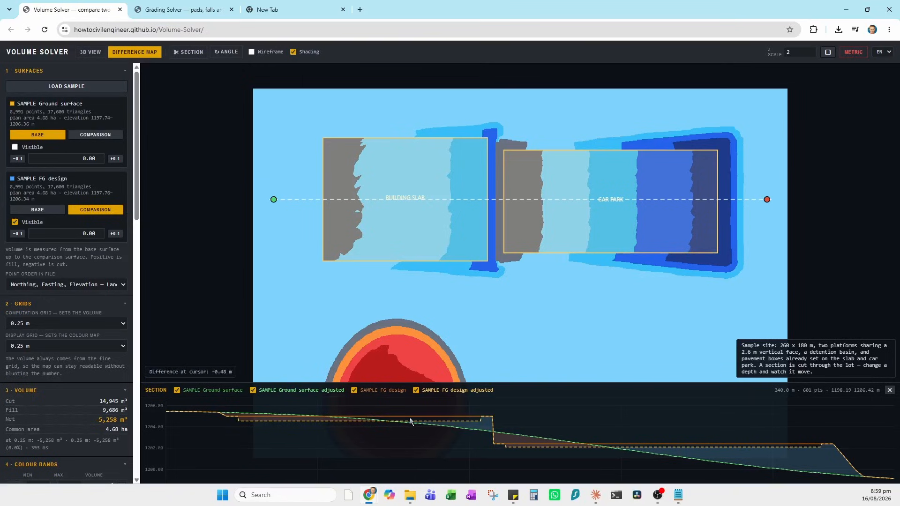
- Zero the Building Slab depth and replace the Car Park's 0.30 m depth with 0
scroll(50, 289, down, 8)
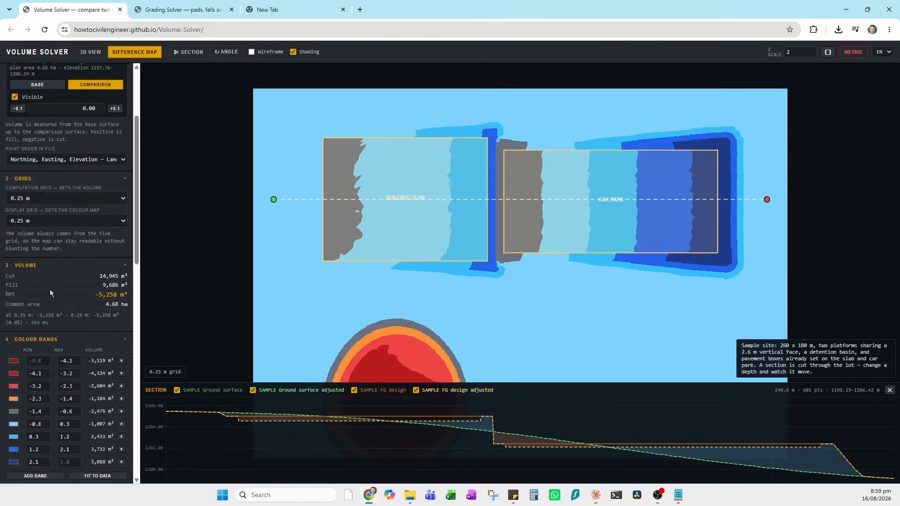
click(77, 305)
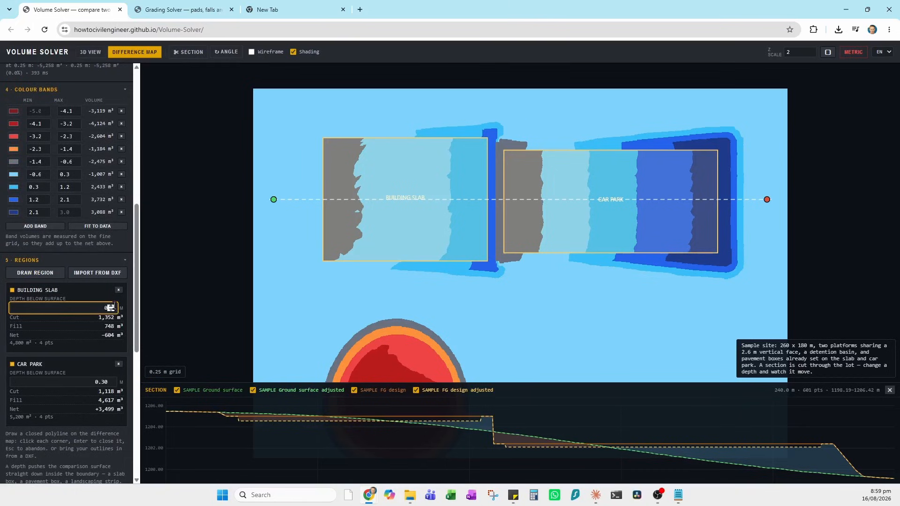
drag(68, 380, 116, 383)
text(0)
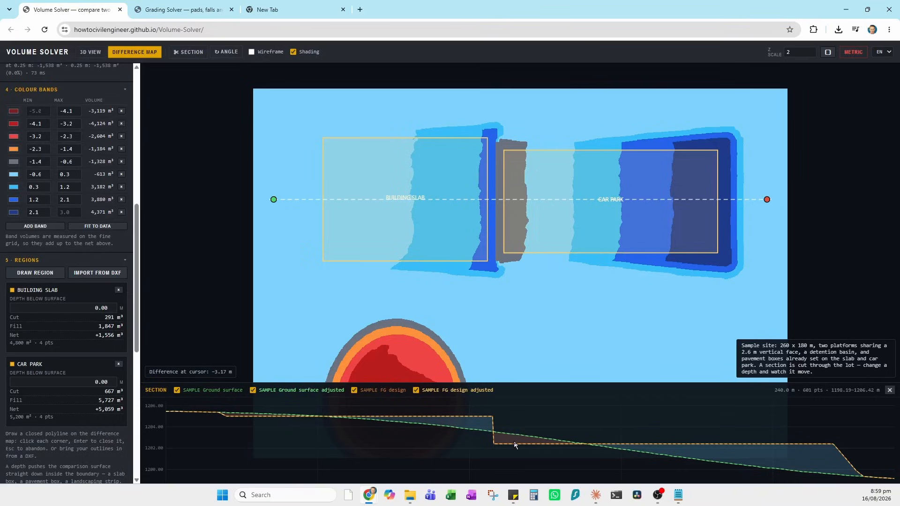
- Offset the Ground surface by -0.15 m, then reload the page to clear all surfaces
scroll(86, 305, up, 8)
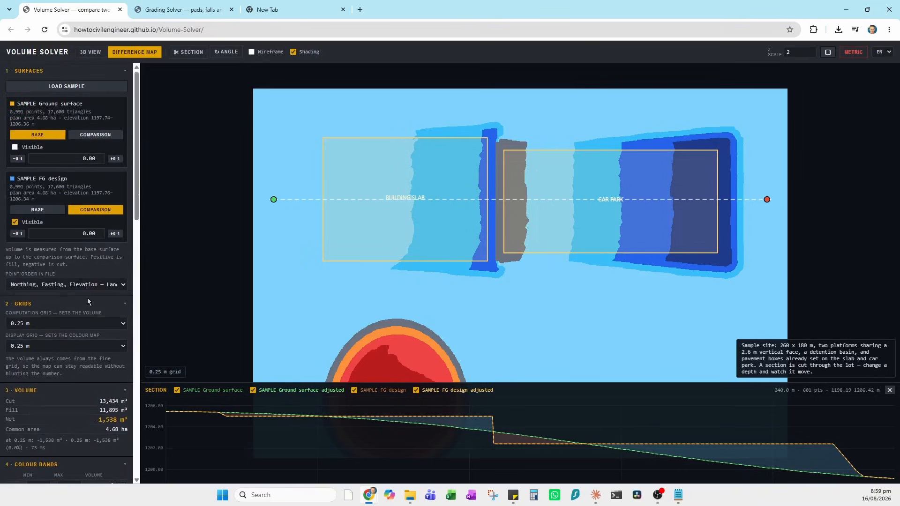
click(96, 159)
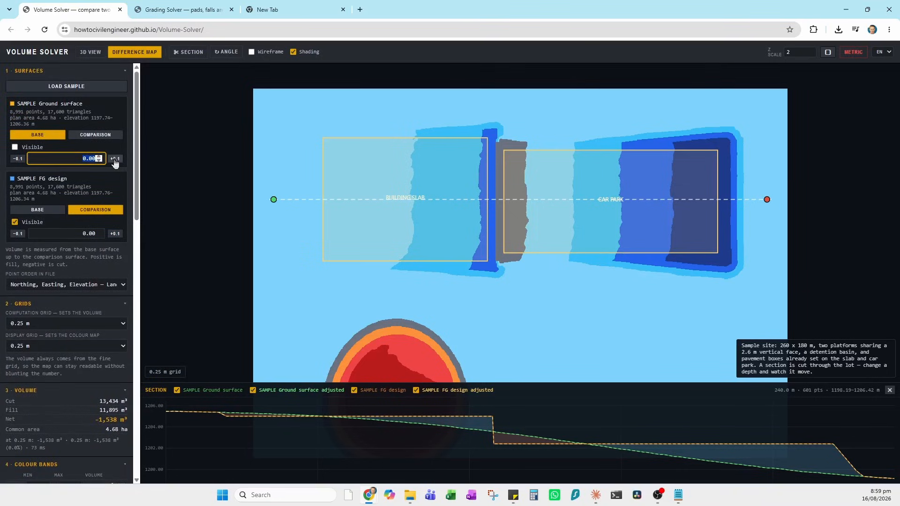
text(0.15)
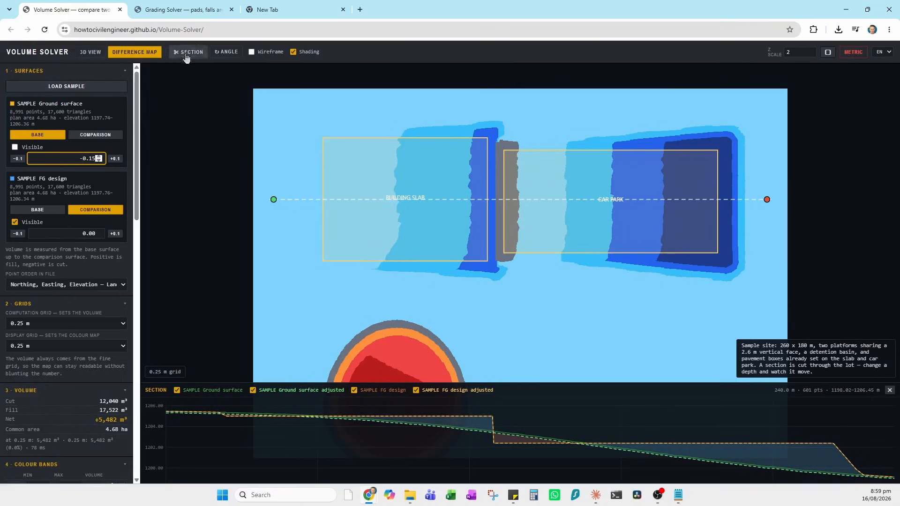
click(207, 29)
key(Return)
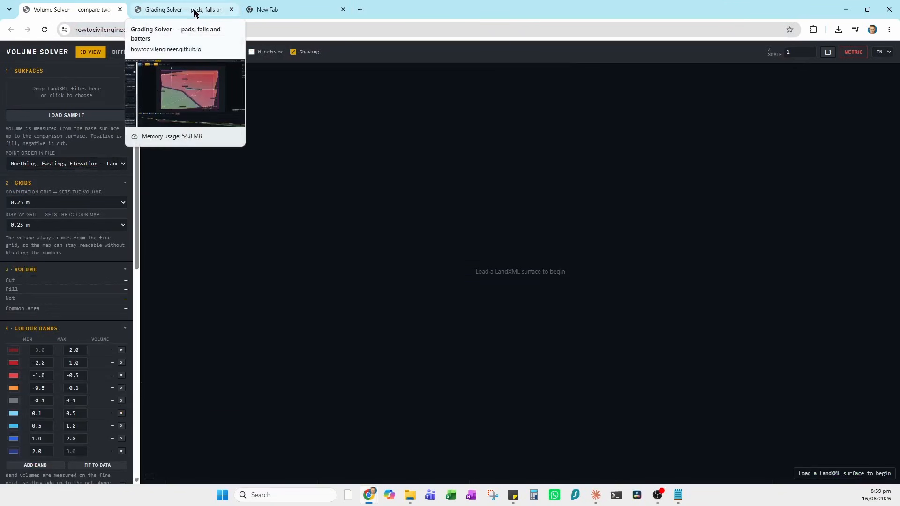
- Export stripped, subgrade and finished surfaces from Grading Solver as LandXML, then return to Volume Solver
click(197, 14)
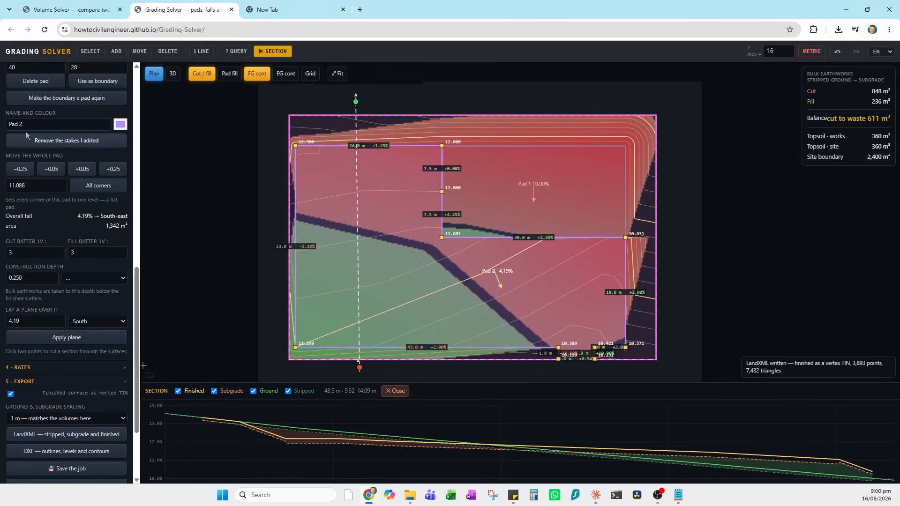
scroll(58, 134, up, 7)
scroll(106, 248, down, 9)
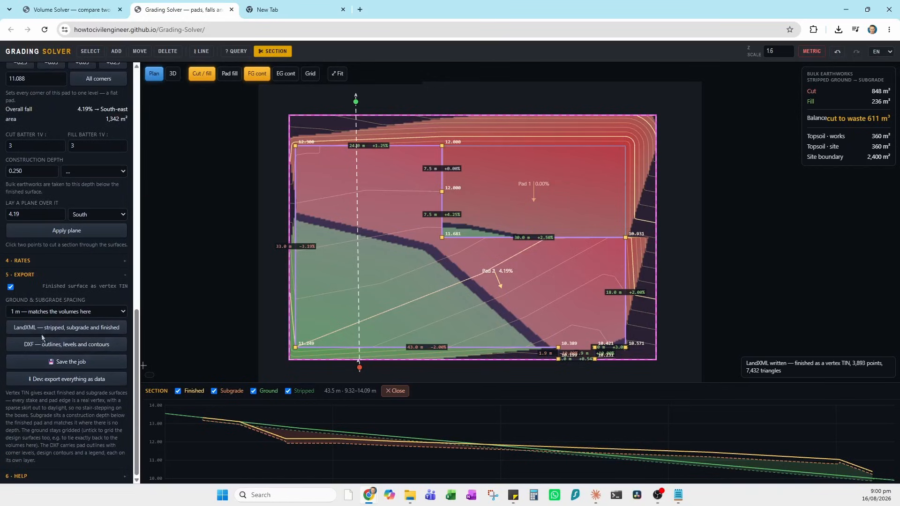
click(66, 332)
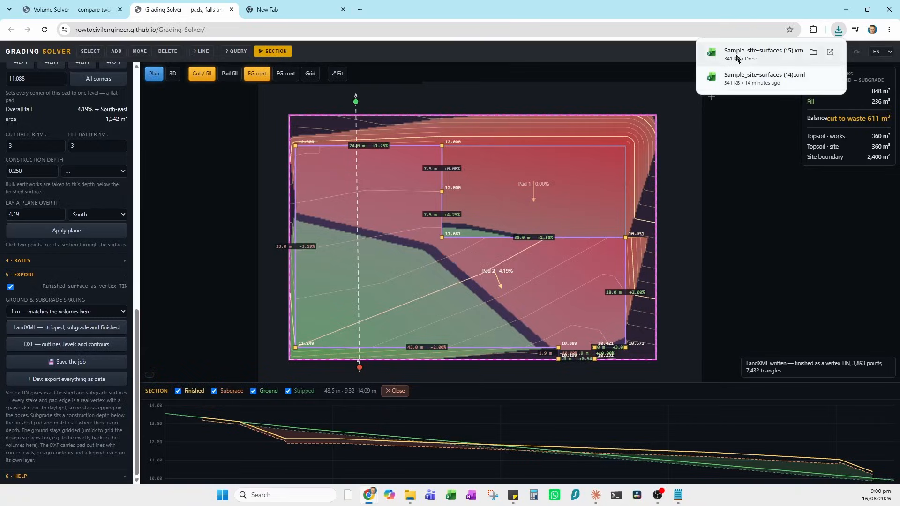
click(96, 11)
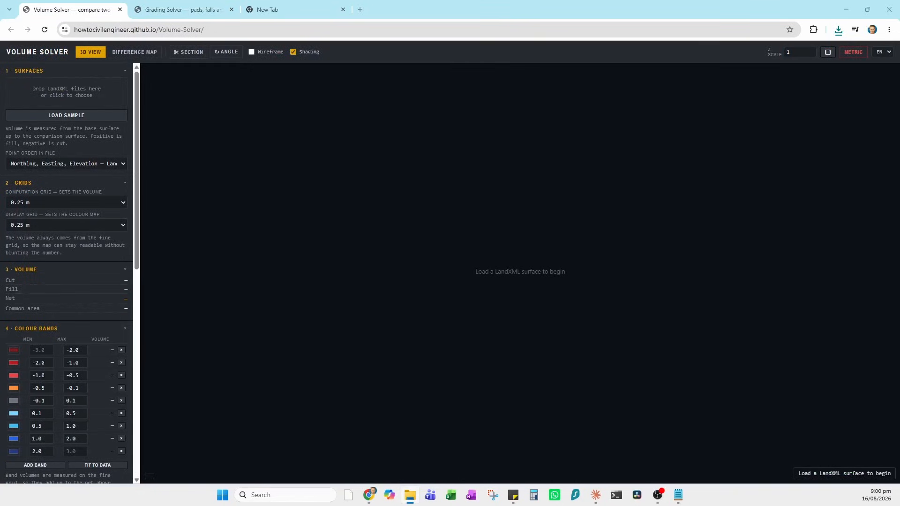
- Load the three exported LandXML surfaces and toggle the stripped surface, leaving it hidden
drag(899, 251, 469, 271)
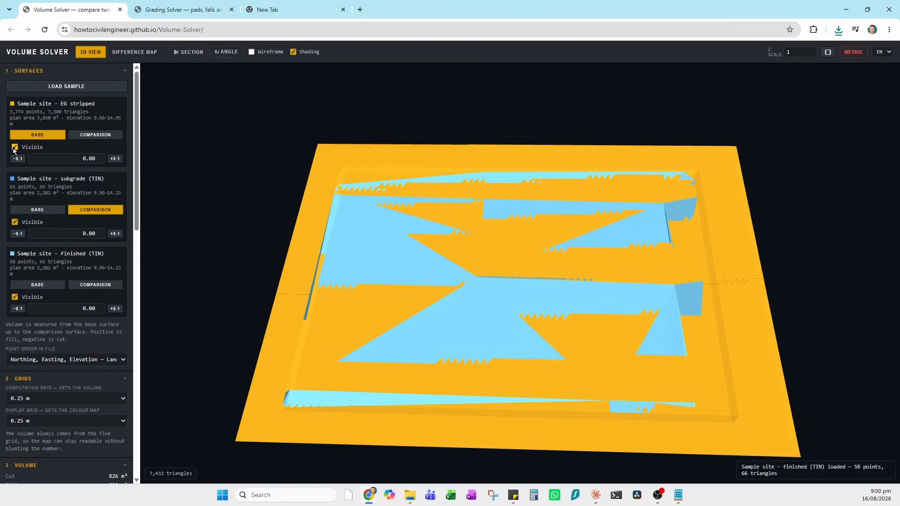
click(14, 148)
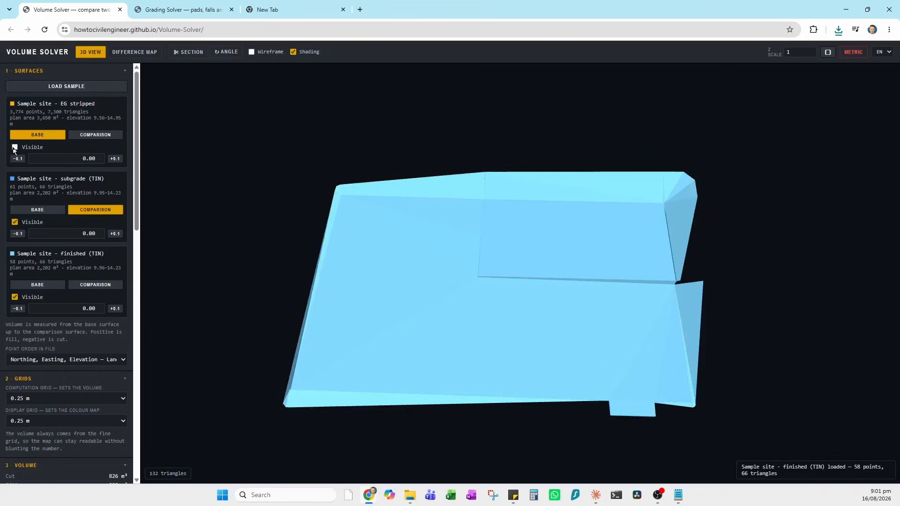
click(15, 148)
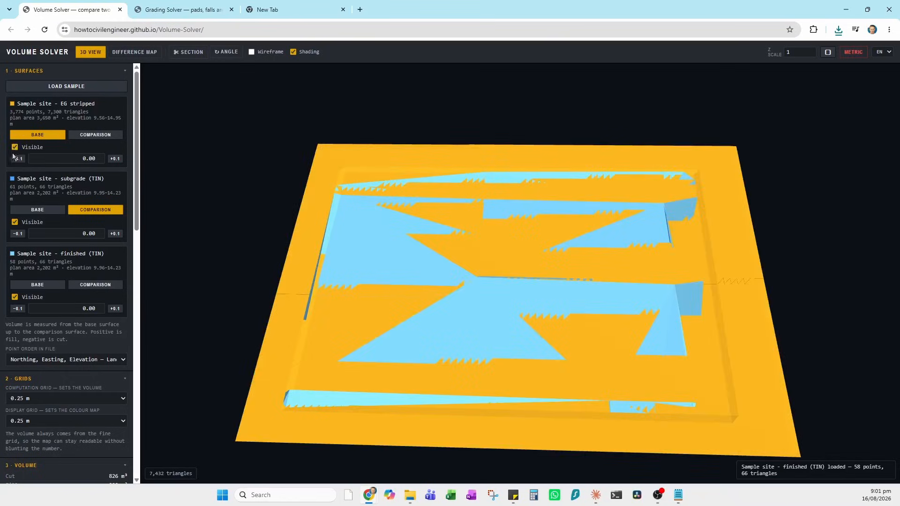
click(15, 148)
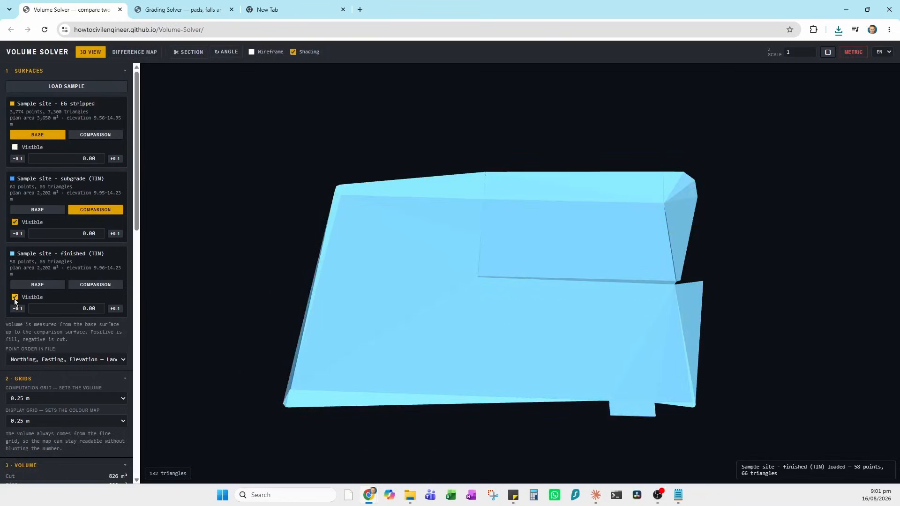
- Hide the subgrade and finished surfaces, orbiting to inspect the finished one
click(14, 222)
drag(326, 332, 377, 282)
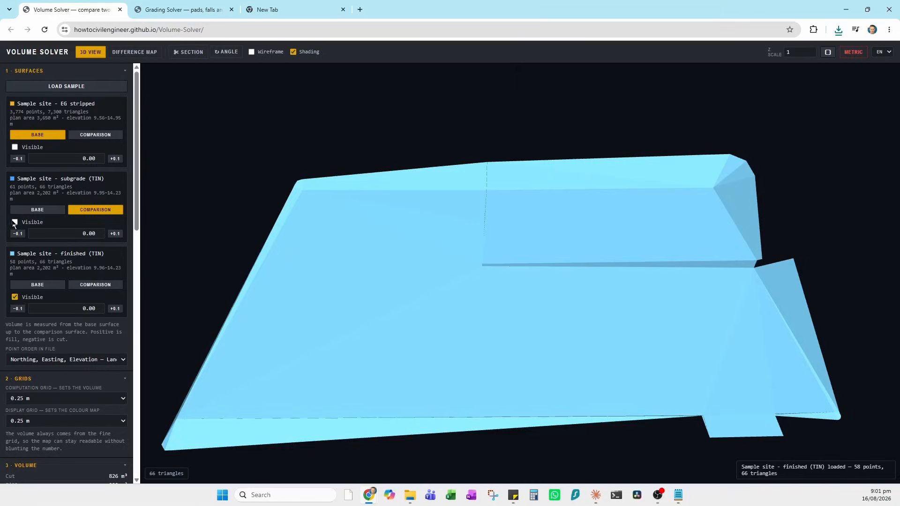
click(14, 297)
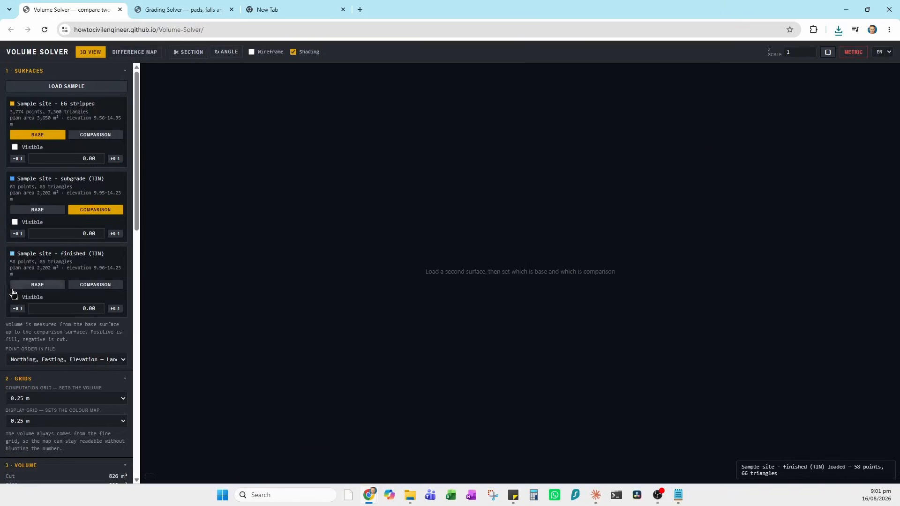
- Show the subgrade and display the stripped-versus-subgrade difference map (826 m³ cut, 229 m³ fill)
click(15, 221)
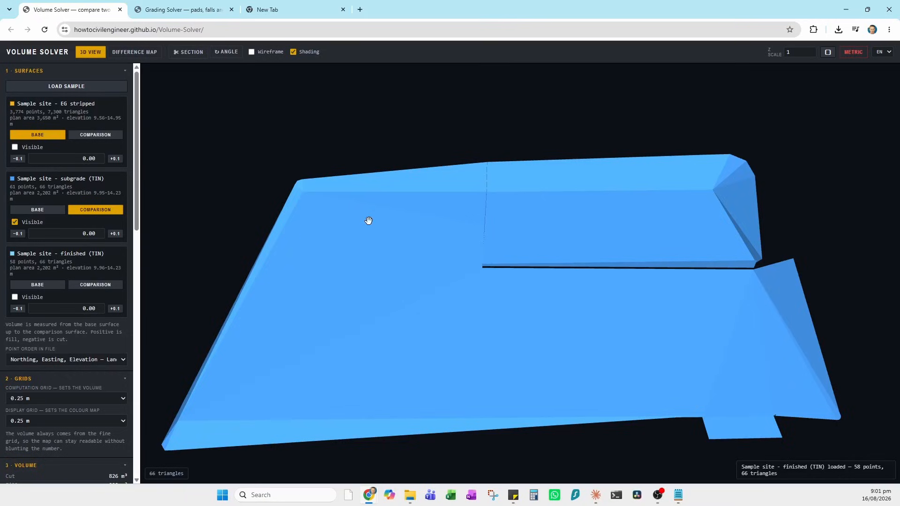
scroll(367, 221, down, 2)
scroll(393, 225, down, 2)
scroll(56, 324, down, 5)
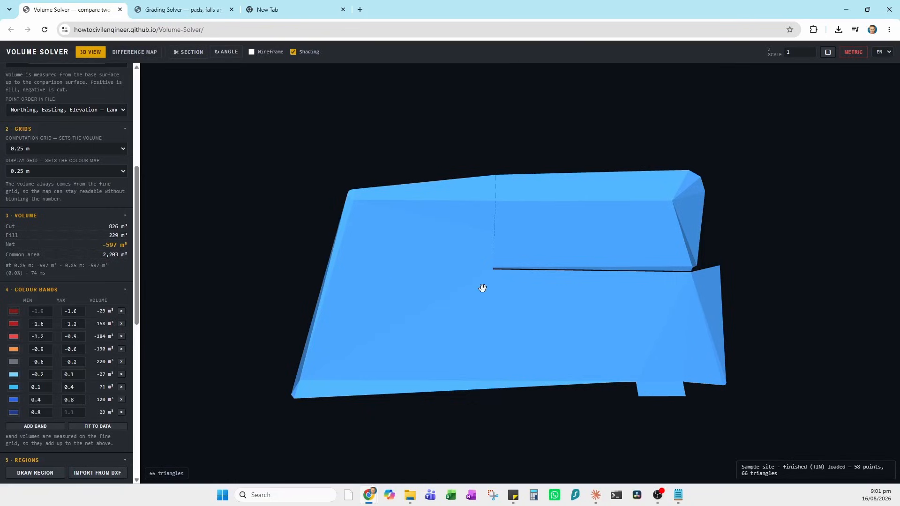
click(123, 52)
scroll(61, 238, up, 5)
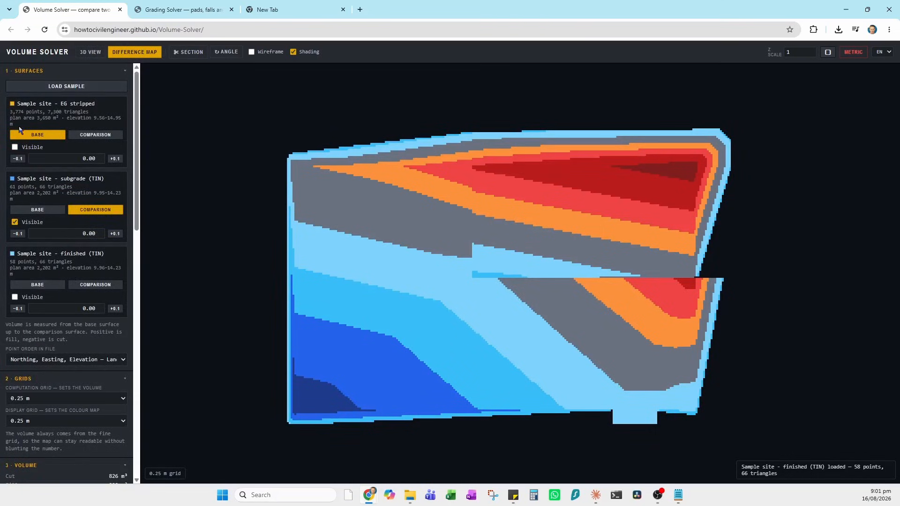
- Set computation and display grids to 0.1 m, collapsing the Surfaces, Grids and Volume sections
click(125, 73)
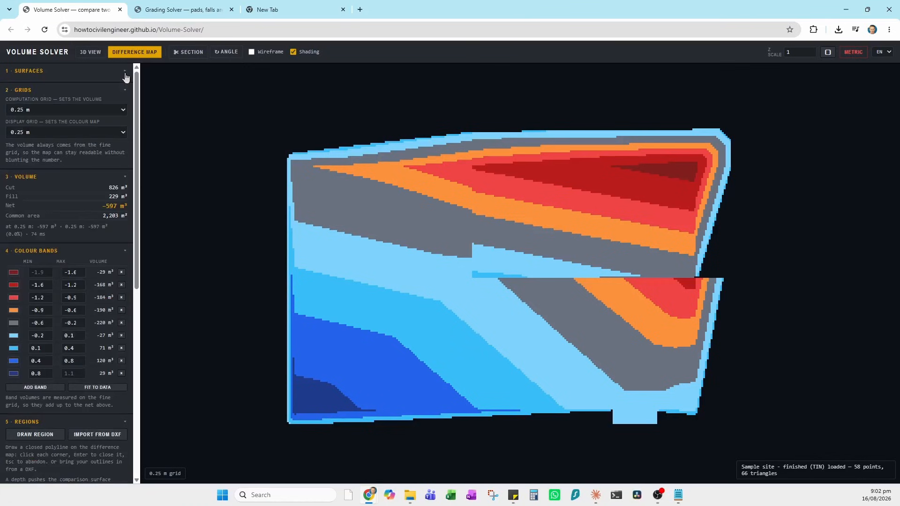
click(98, 113)
click(98, 133)
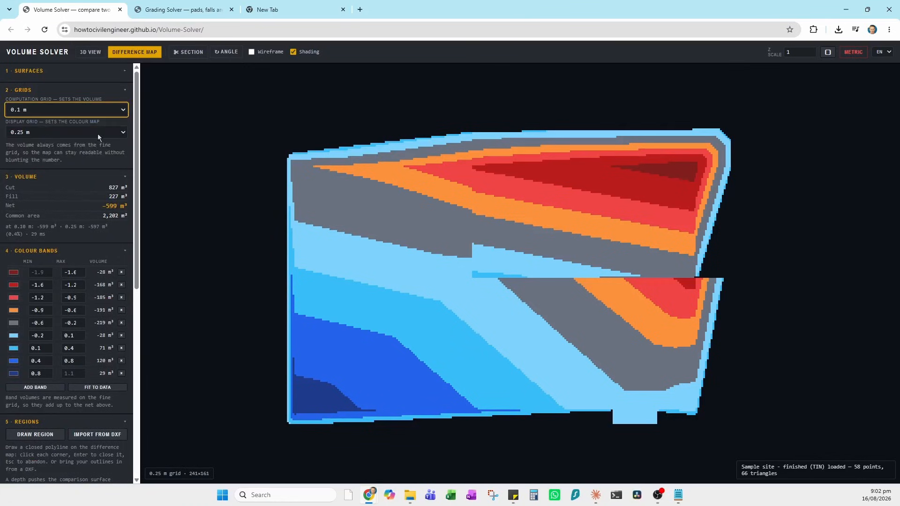
click(124, 135)
click(54, 141)
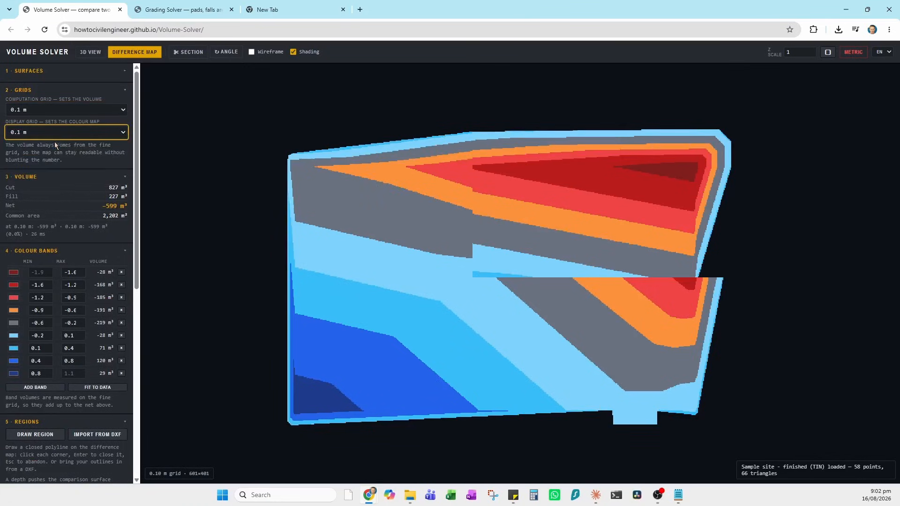
click(126, 96)
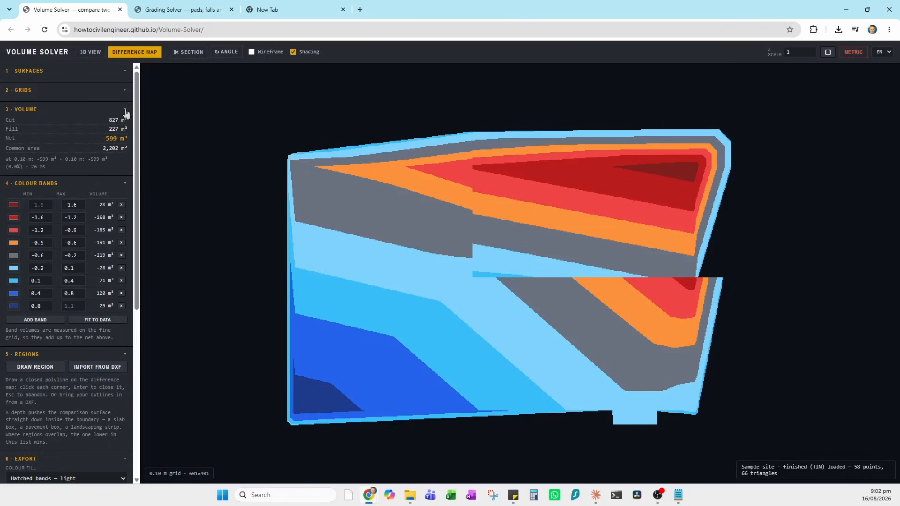
click(126, 113)
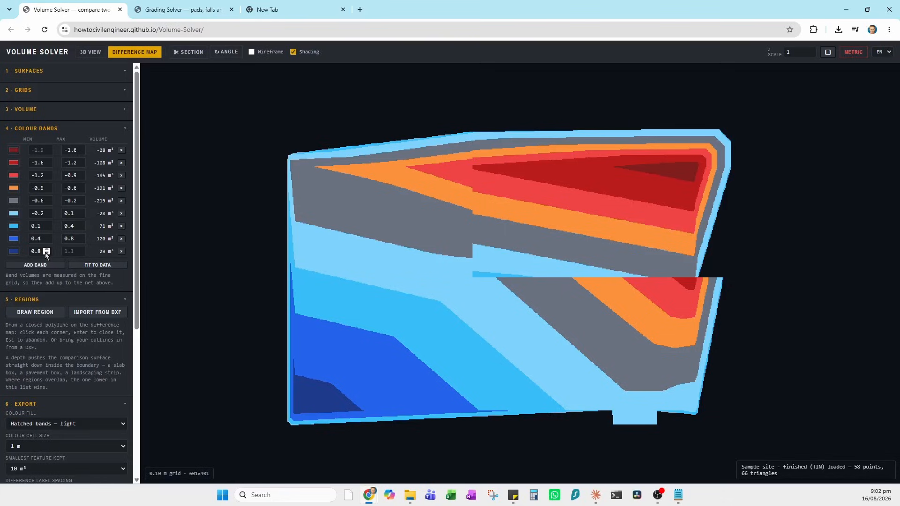
- Set the last band's lower limit to 1.0 and the 0.4 band's to 0.5
click(47, 253)
click(47, 253)
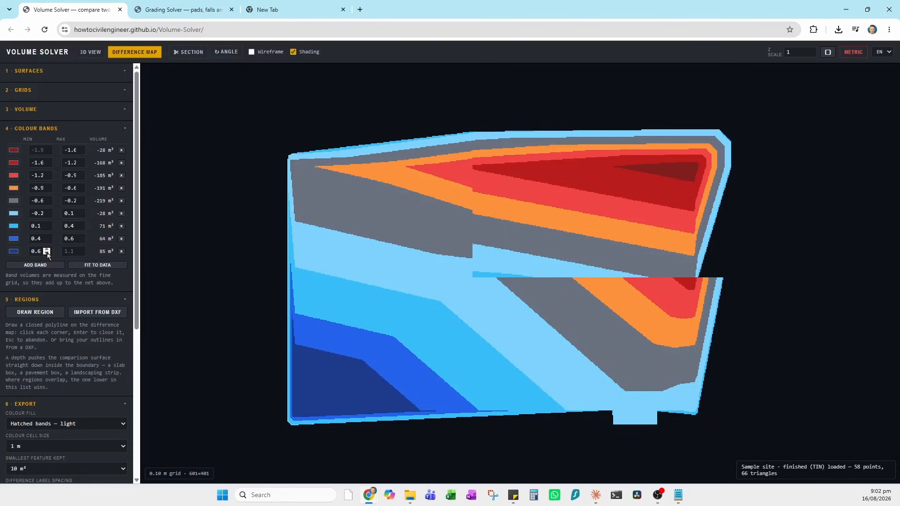
click(46, 250)
click(46, 250)
click(46, 250)
click(46, 250)
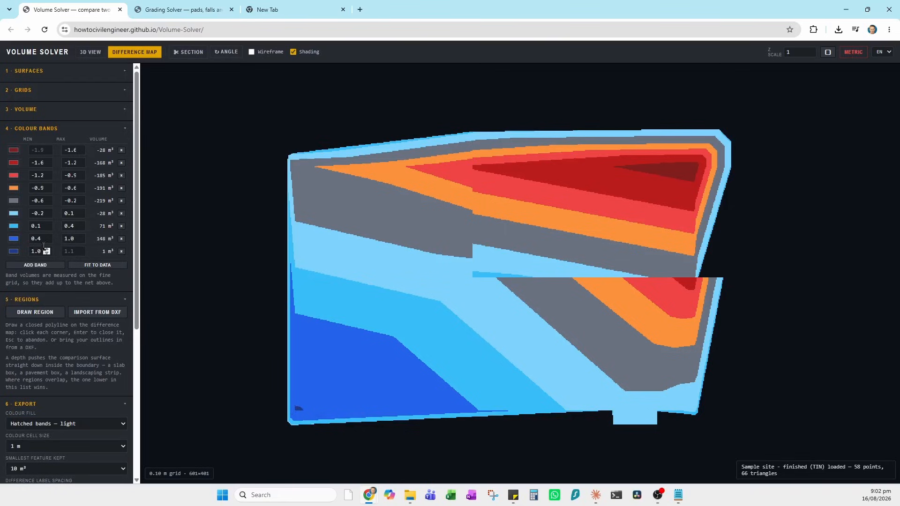
click(47, 241)
click(47, 237)
click(46, 237)
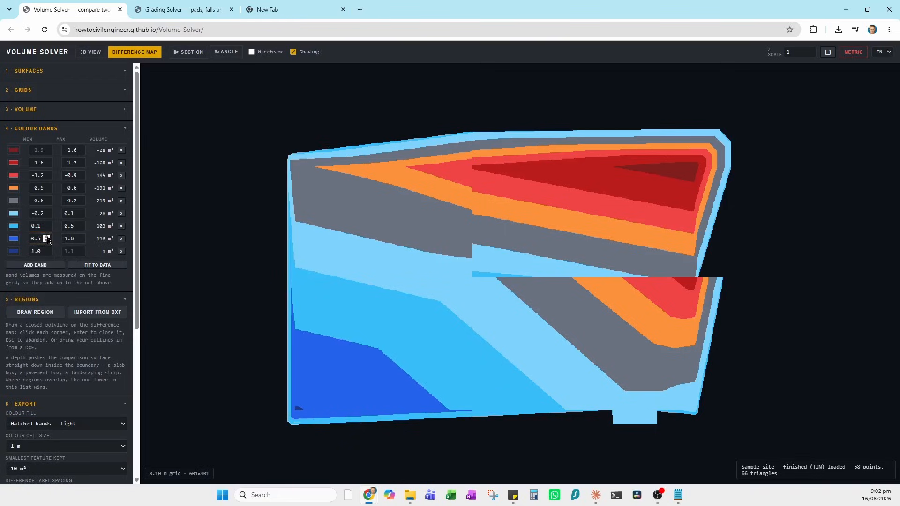
- Move the light-blue band's lower limit toward zero
click(46, 212)
click(47, 215)
click(47, 215)
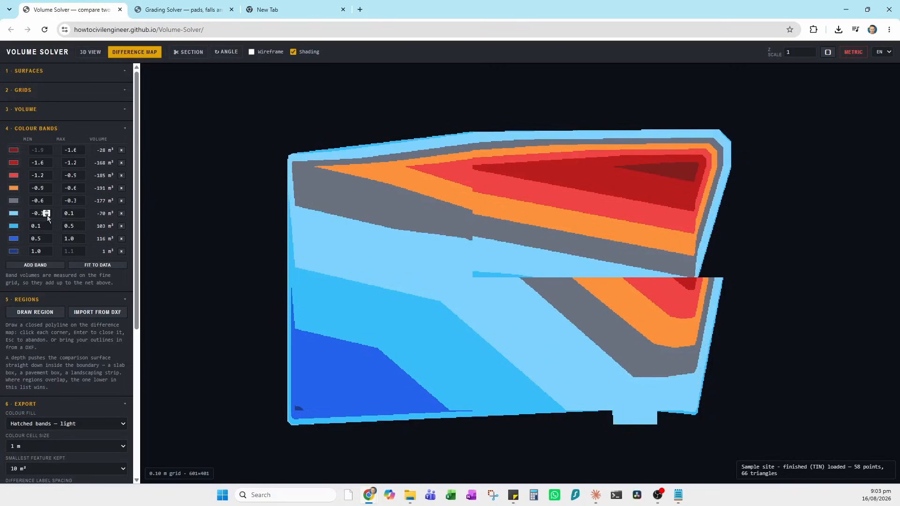
click(47, 215)
click(46, 212)
click(47, 211)
click(46, 211)
click(47, 211)
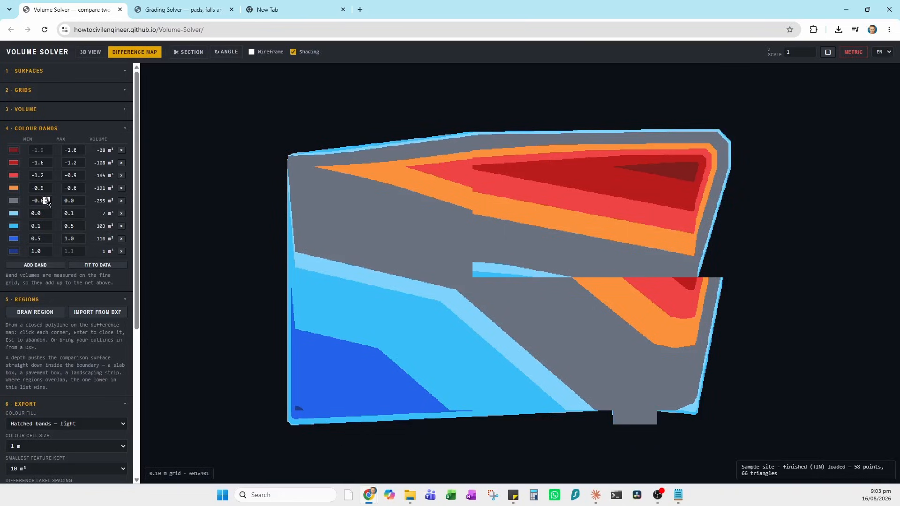
- Raise the grey band's lower limit to -0.1
click(47, 202)
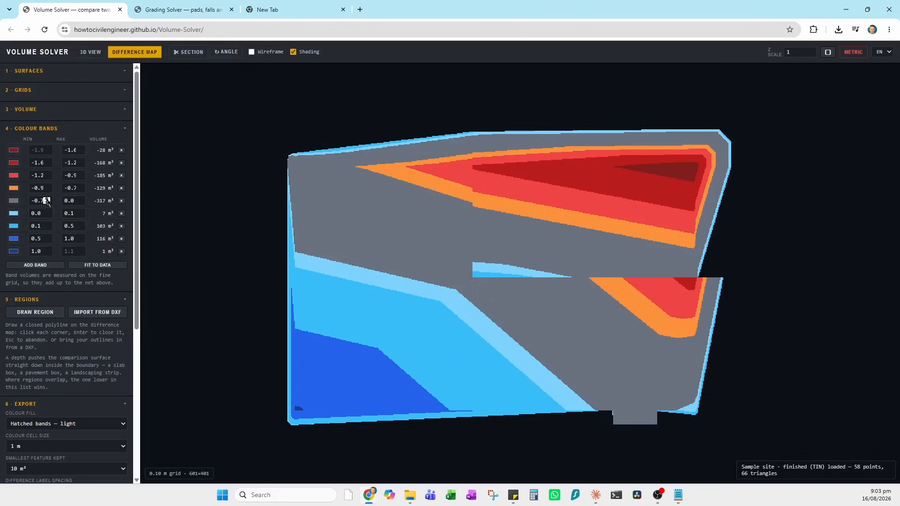
click(47, 199)
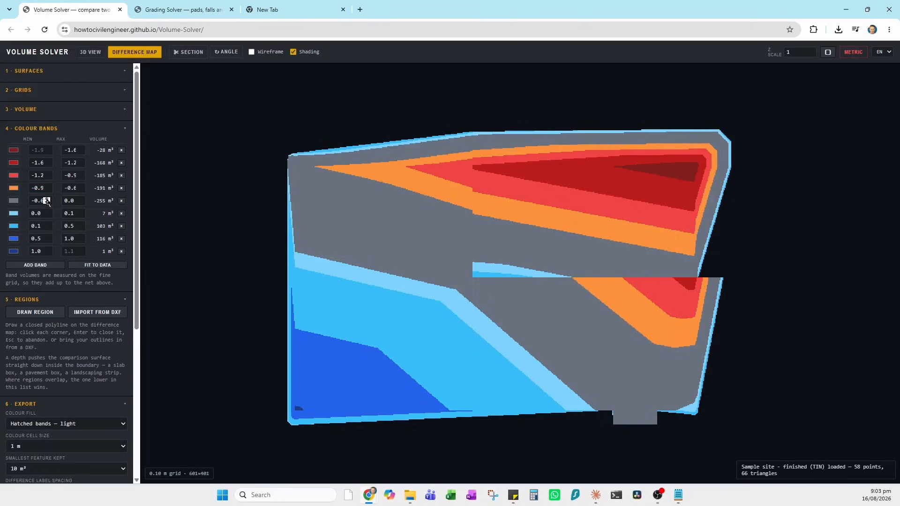
click(48, 200)
click(48, 200)
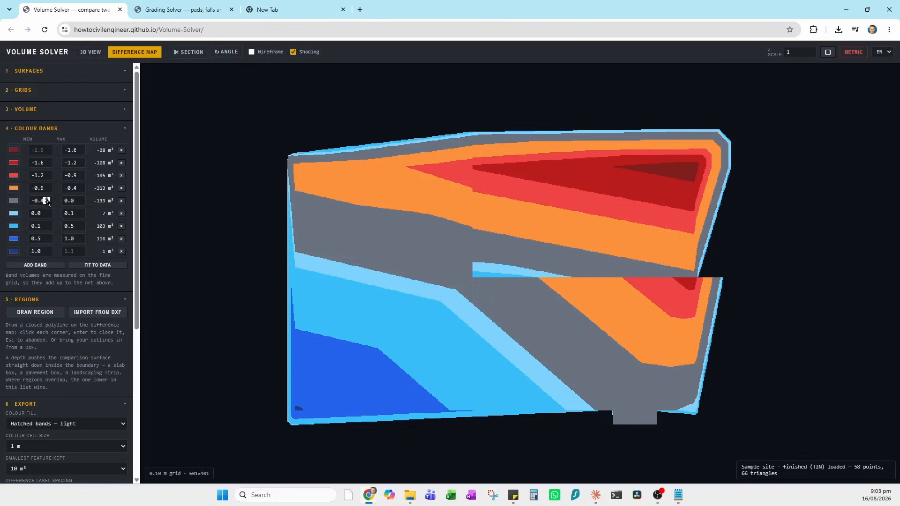
click(48, 199)
click(47, 200)
click(47, 199)
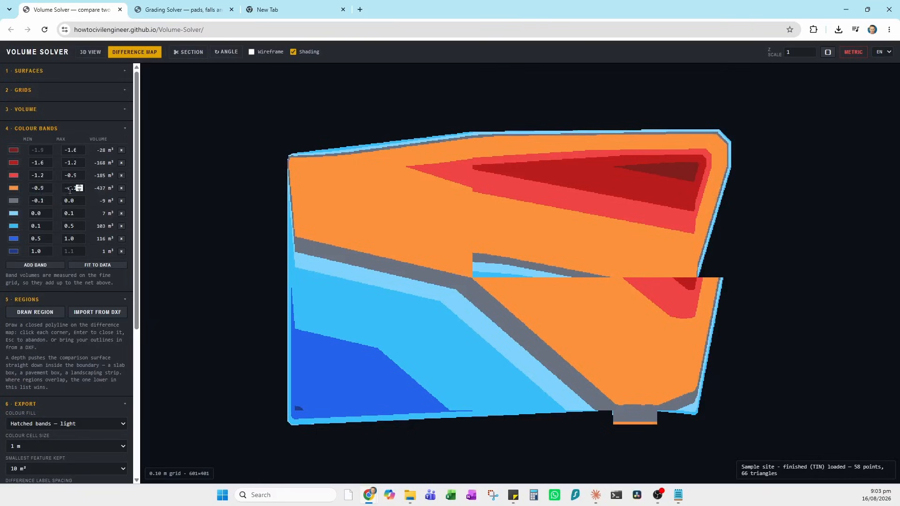
- Set the orange band to -0.5, delete the -1.6 to -1.0 band, and set the red band to -1.0
click(47, 187)
click(47, 187)
click(47, 186)
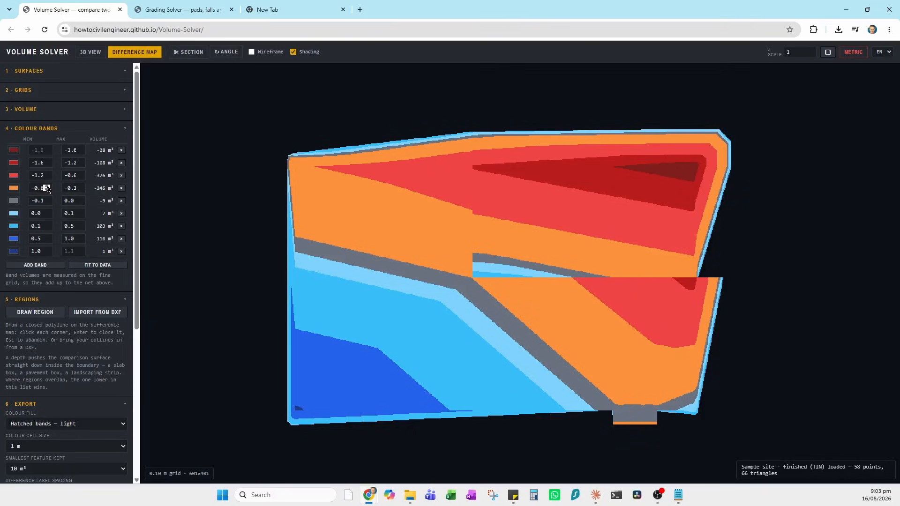
click(47, 186)
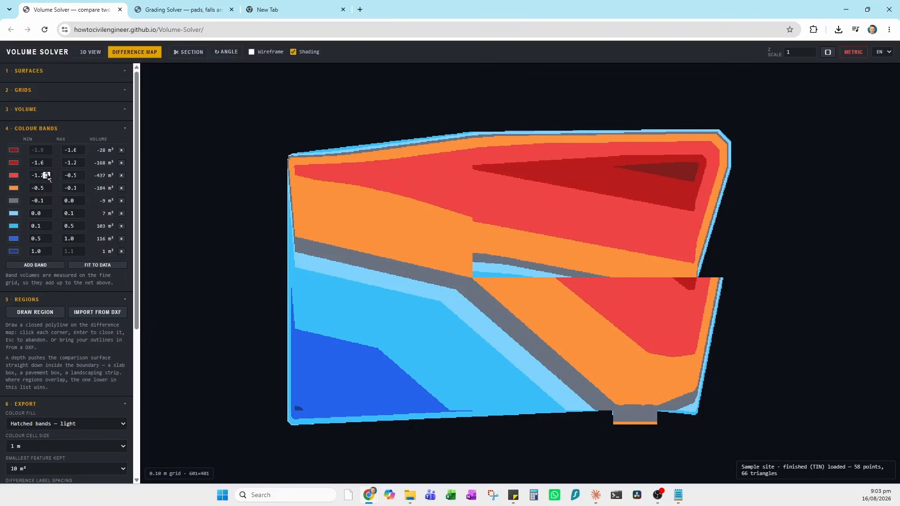
click(47, 174)
click(47, 174)
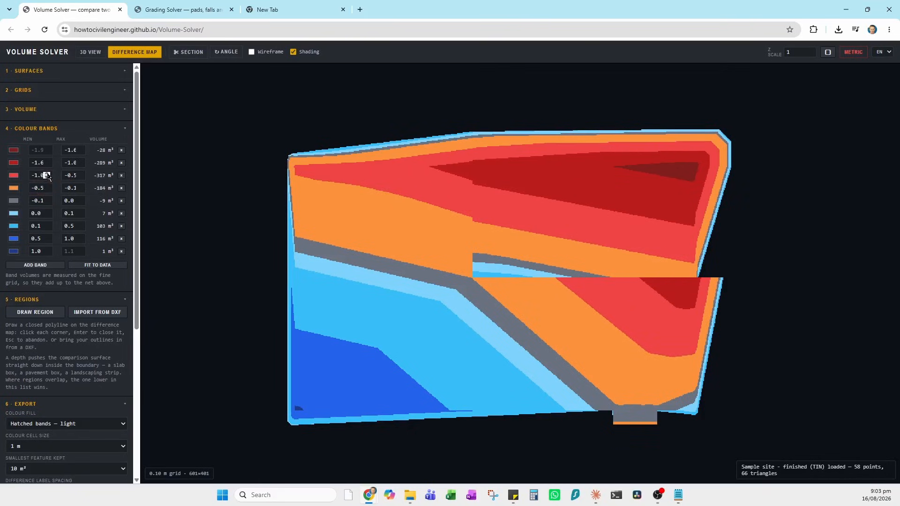
click(121, 166)
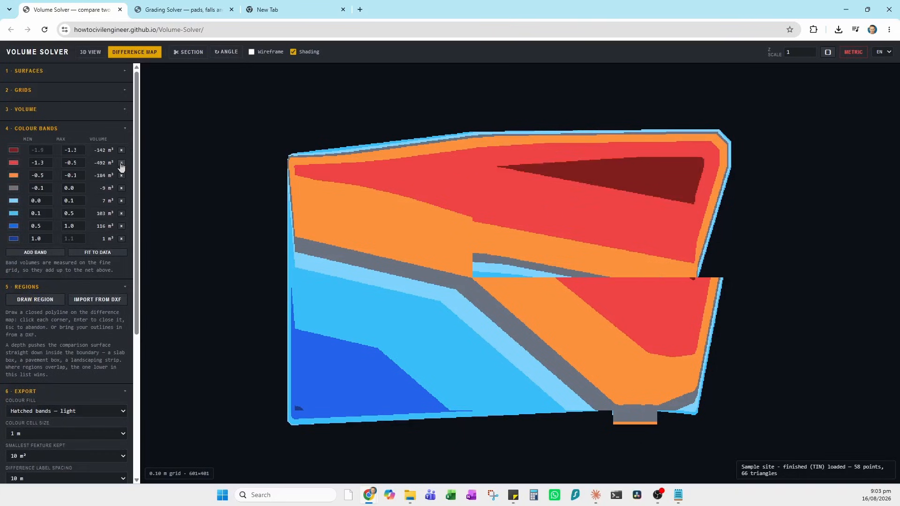
click(46, 162)
click(47, 161)
click(47, 161)
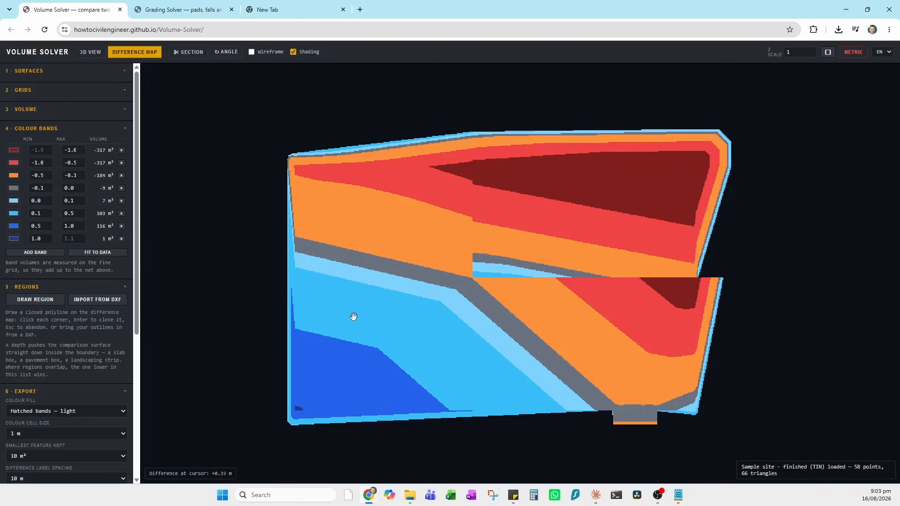
- Make the 0.0–0.1 band light green
click(14, 200)
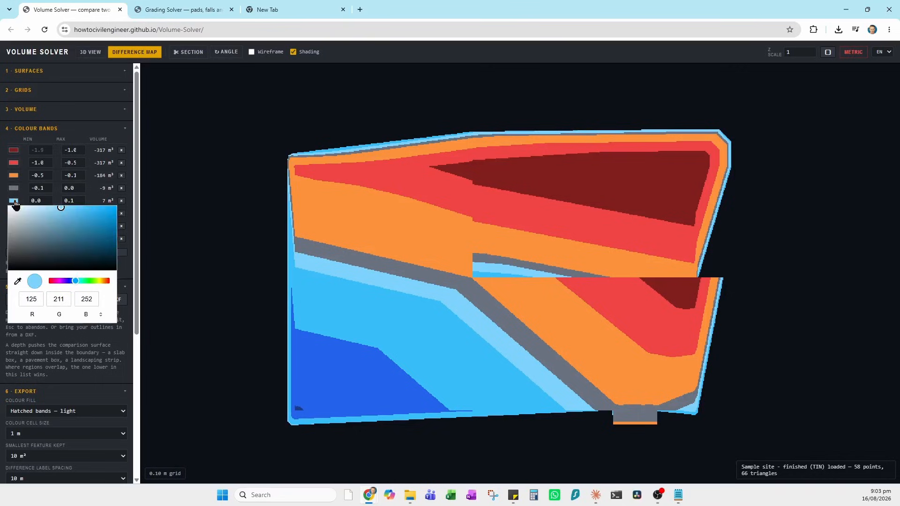
click(83, 281)
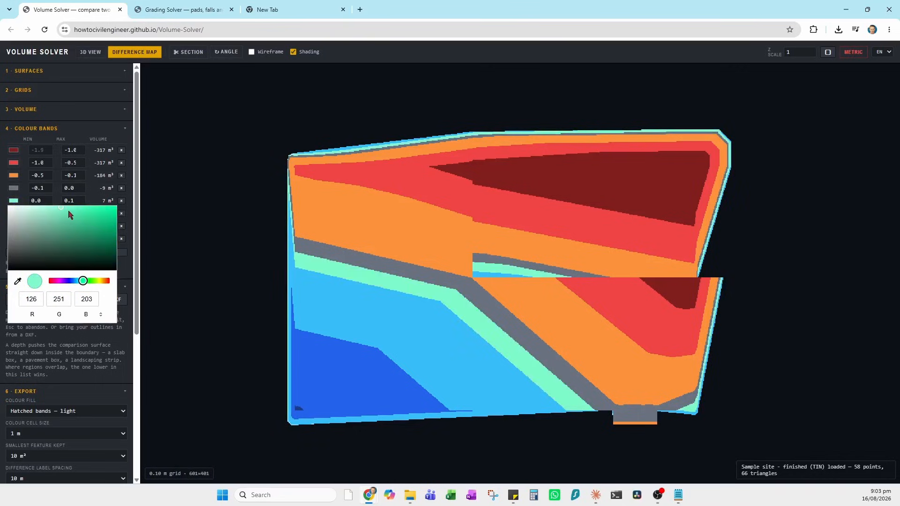
click(92, 281)
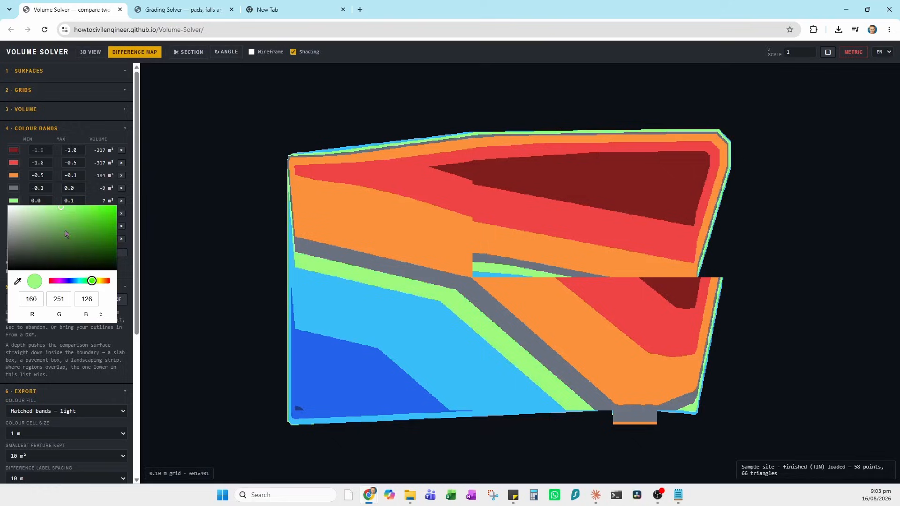
click(46, 211)
click(42, 189)
click(14, 214)
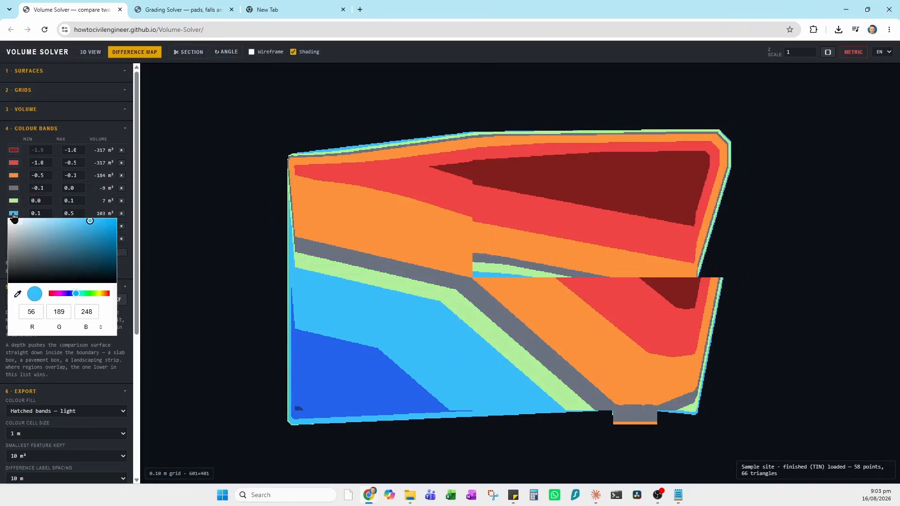
click(14, 201)
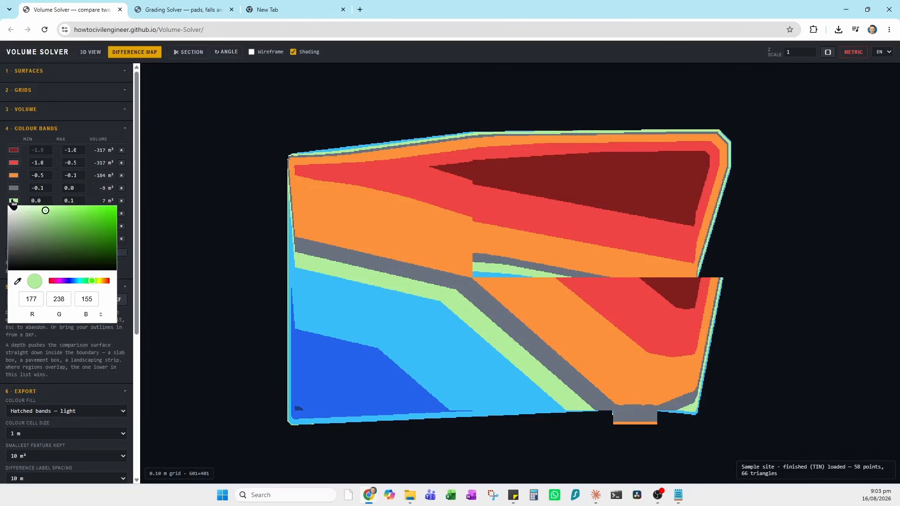
- Colour the 1.0–1.1 band dark green and the 0.5–1.0 band bright green, starting it at 0.4
click(13, 240)
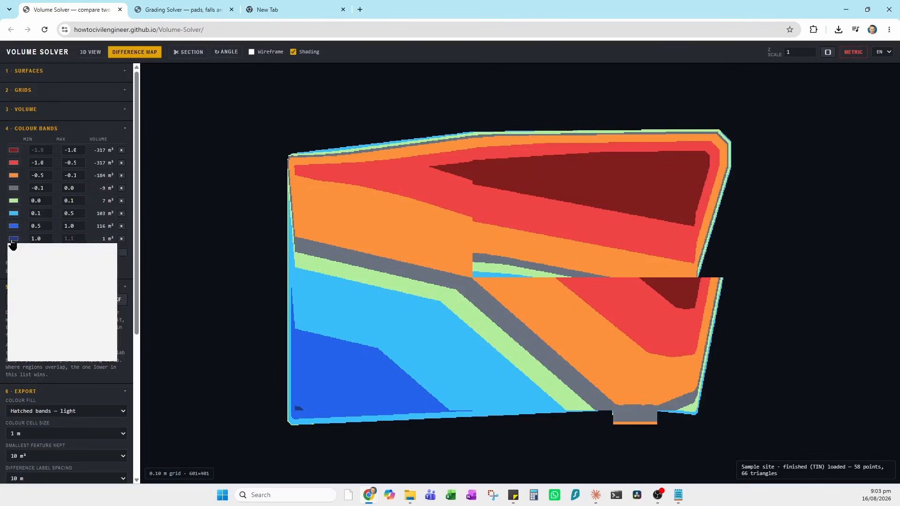
click(90, 320)
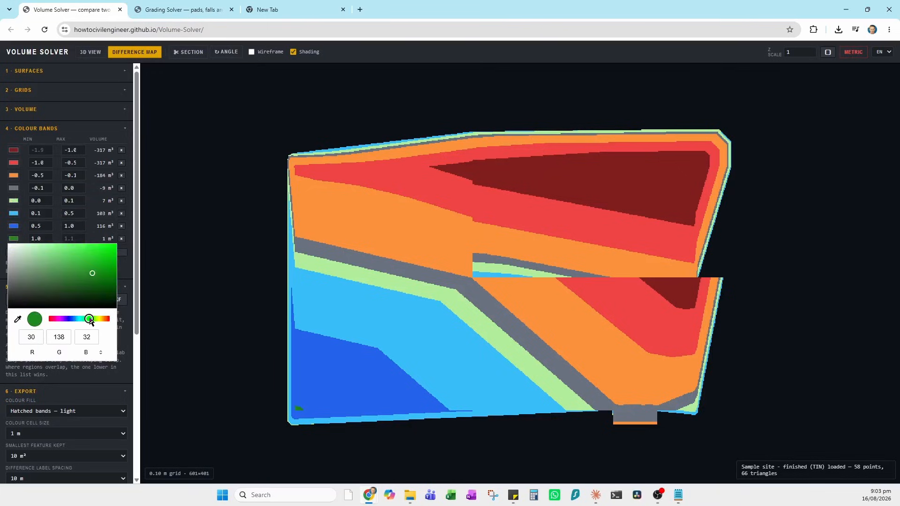
click(81, 284)
click(13, 226)
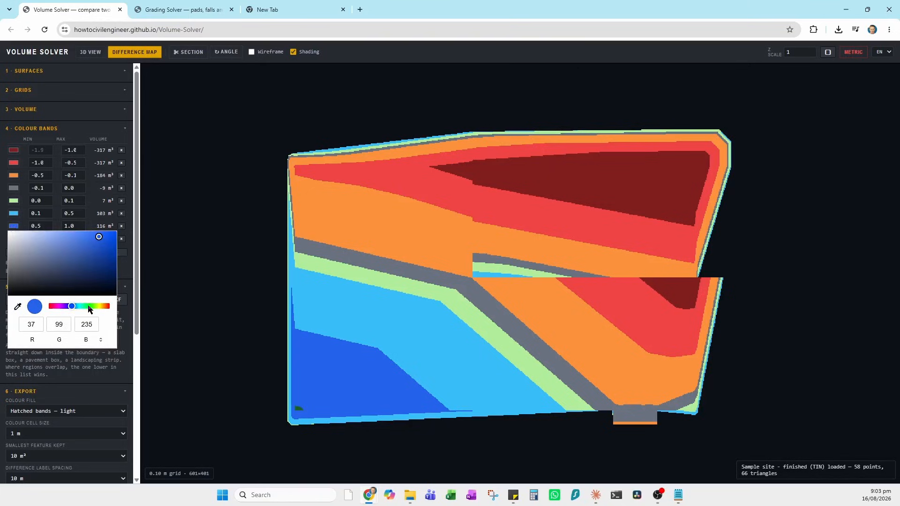
click(90, 309)
click(80, 216)
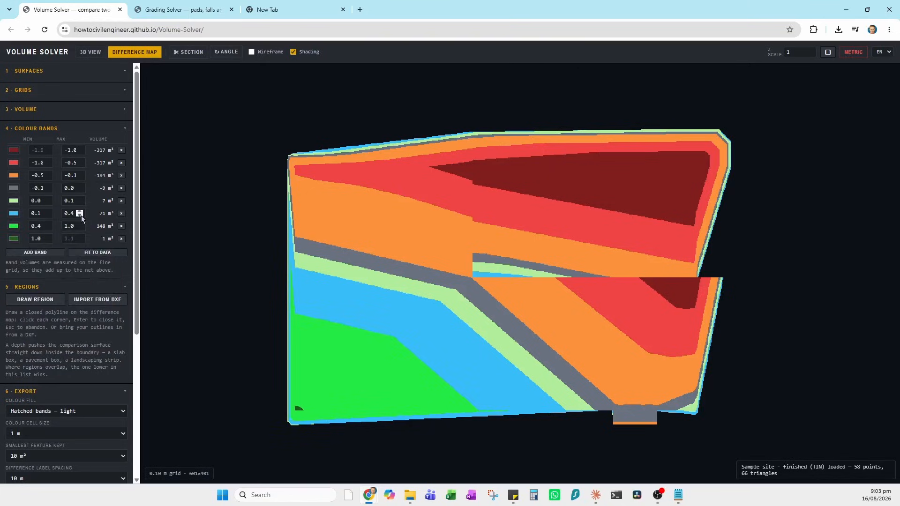
- Give the 0.1–0.4 band a lighter bright green
click(15, 216)
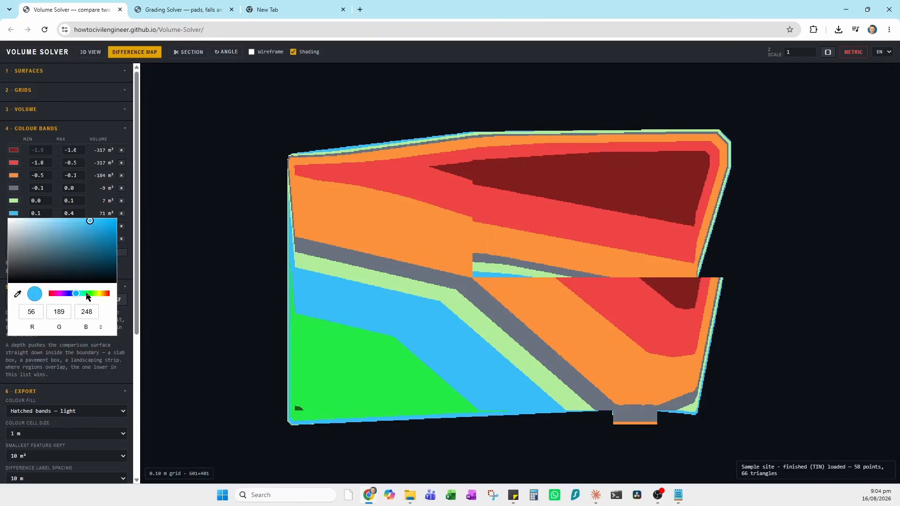
click(82, 294)
click(90, 294)
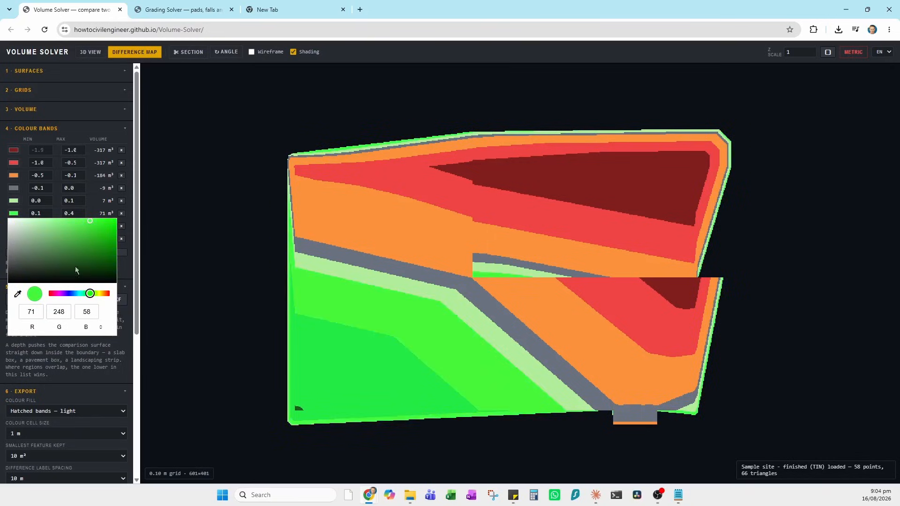
click(60, 227)
click(53, 211)
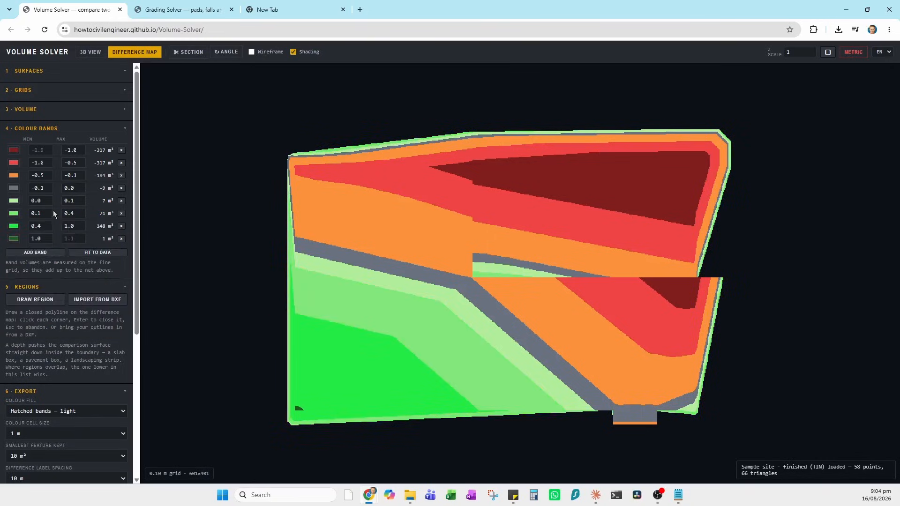
- Change the 0.0–0.1 band to pale yellow
click(12, 204)
drag(53, 281, 101, 283)
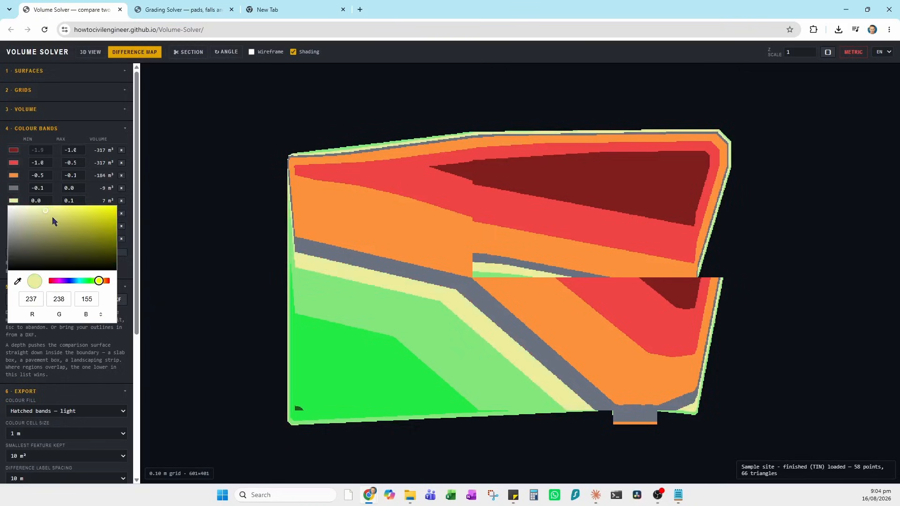
click(62, 188)
- Make the -0.1 to 0.0 band yellow-green and raise the red band's upper limit to -0.4
click(14, 193)
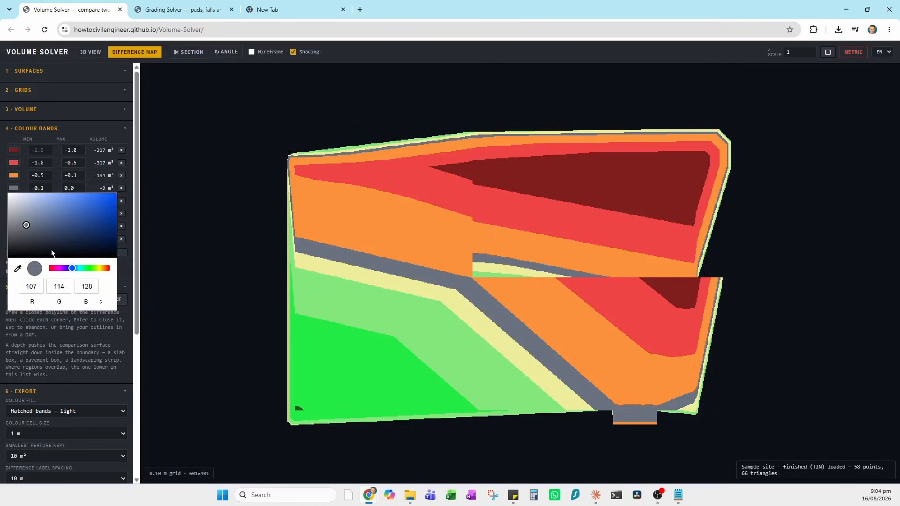
click(96, 269)
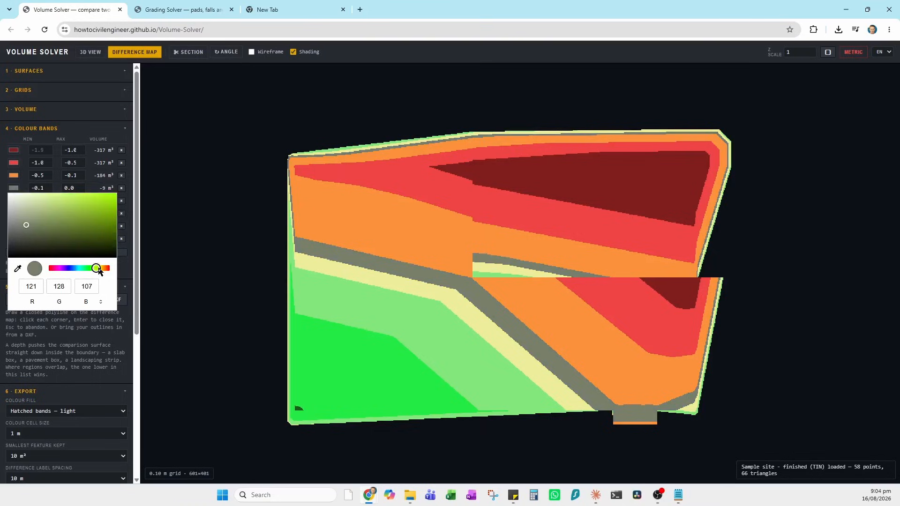
click(98, 268)
click(89, 202)
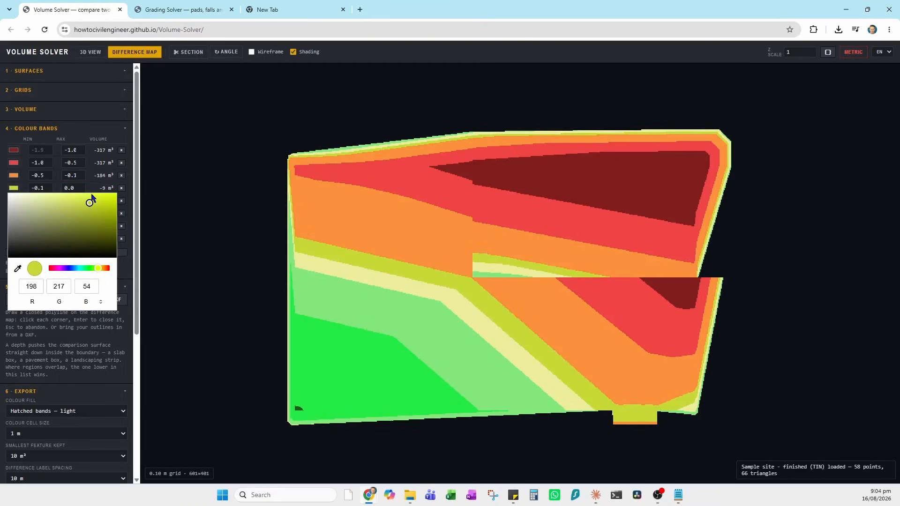
click(81, 161)
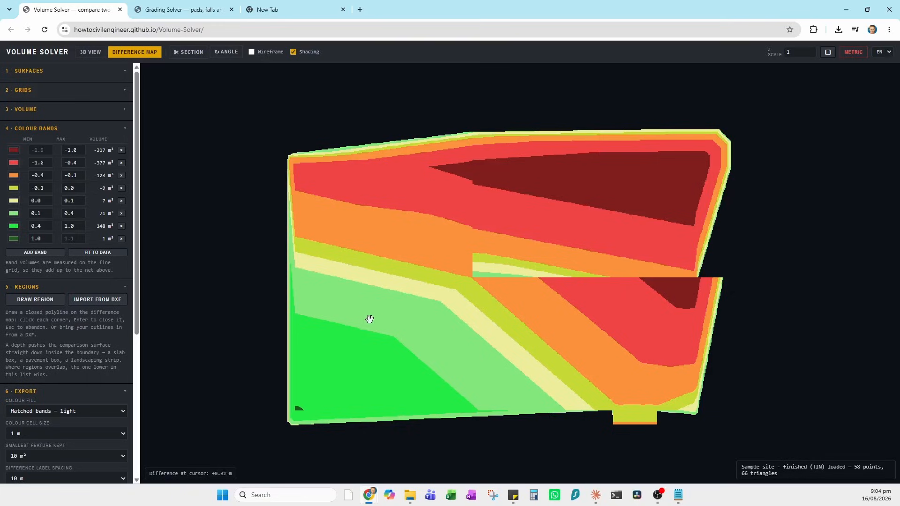
- Nudge the difference map and collapse the Colour Bands table
drag(386, 329, 359, 323)
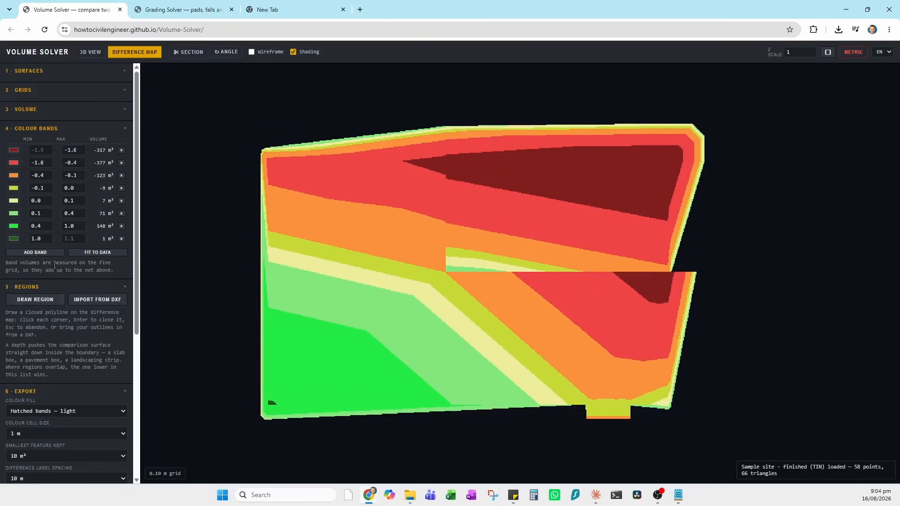
click(124, 133)
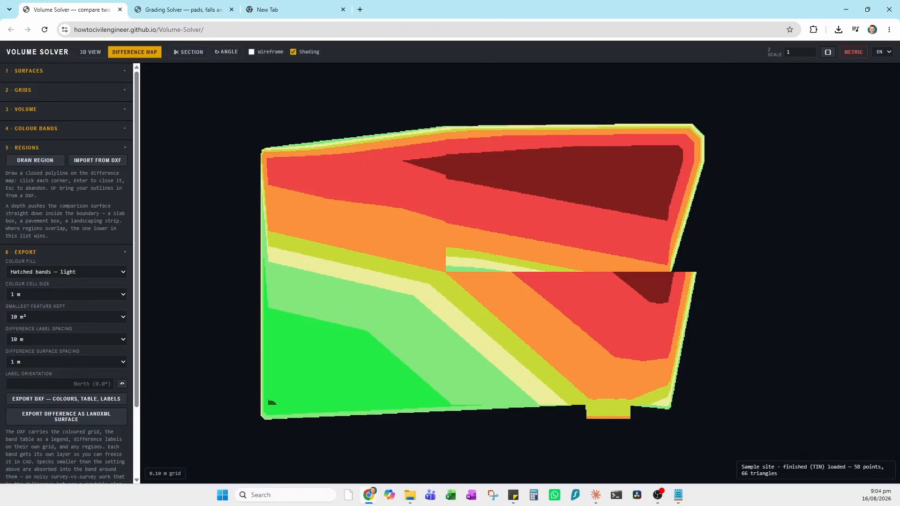
- Import the three region outlines from the regions DXF file and bring the Export options into view
key(alt+Tab)
click(88, 162)
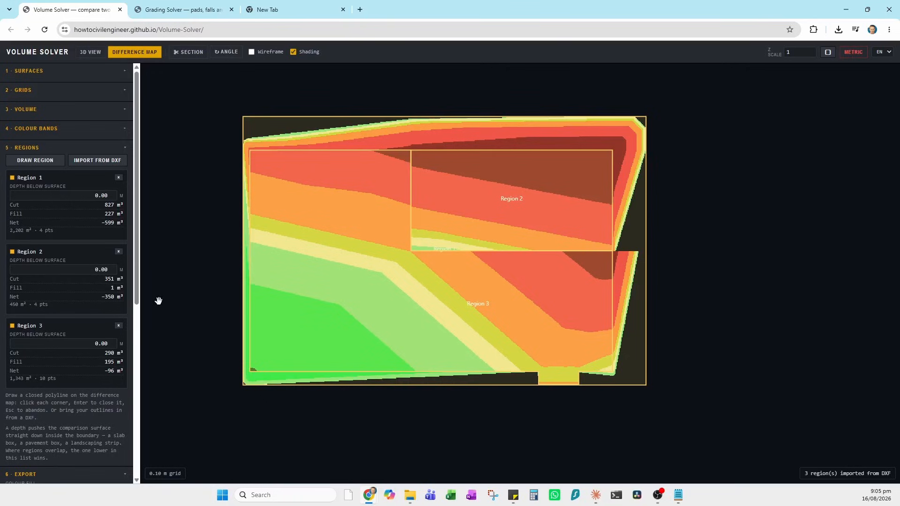
drag(137, 300, 118, 280)
- Set the export Colour Fill to heavy solid grid cells, 0.5 m cell size, Smallest Feature Off
click(126, 151)
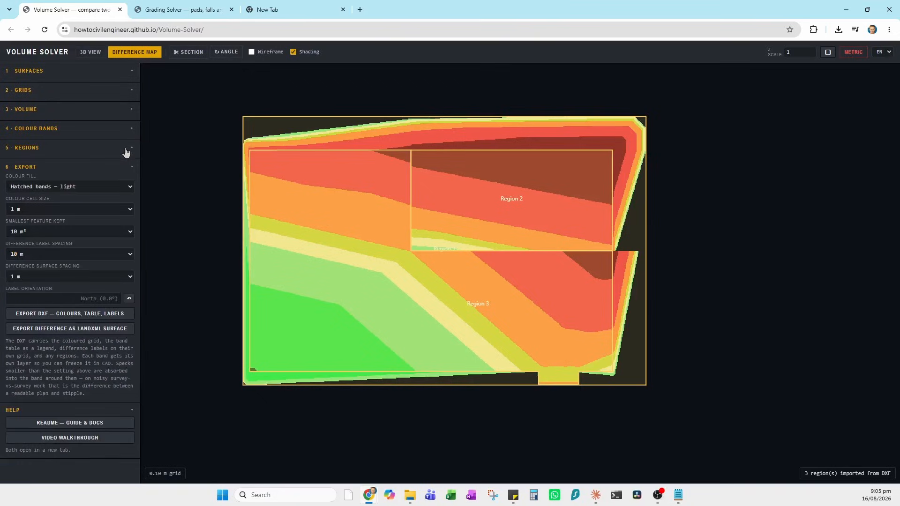
click(130, 188)
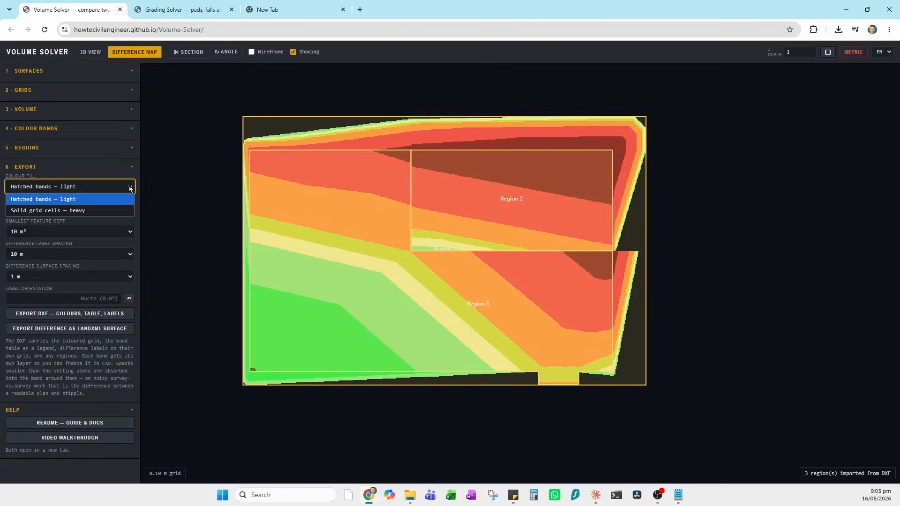
click(57, 210)
click(131, 210)
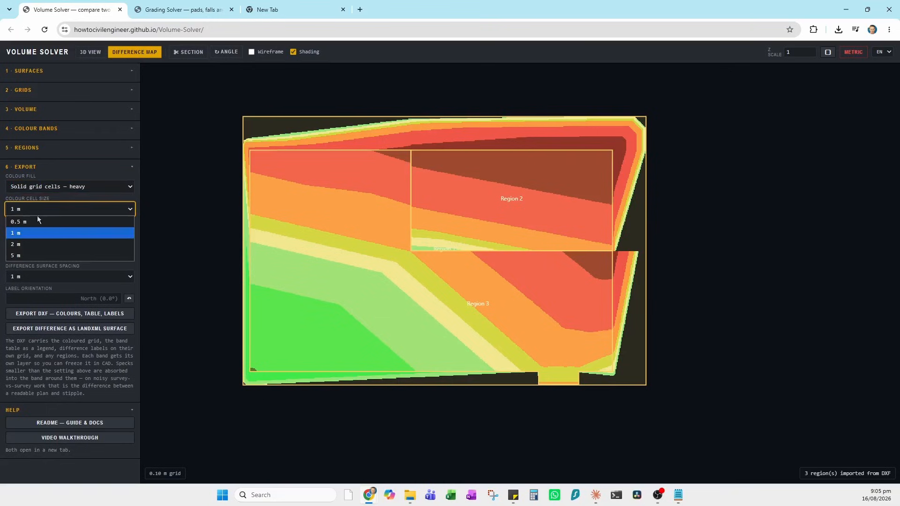
click(27, 222)
click(127, 232)
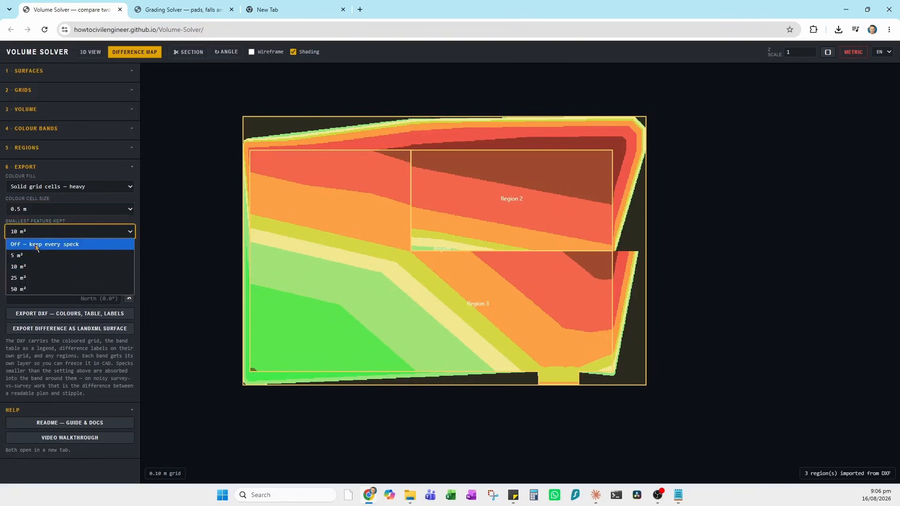
click(41, 245)
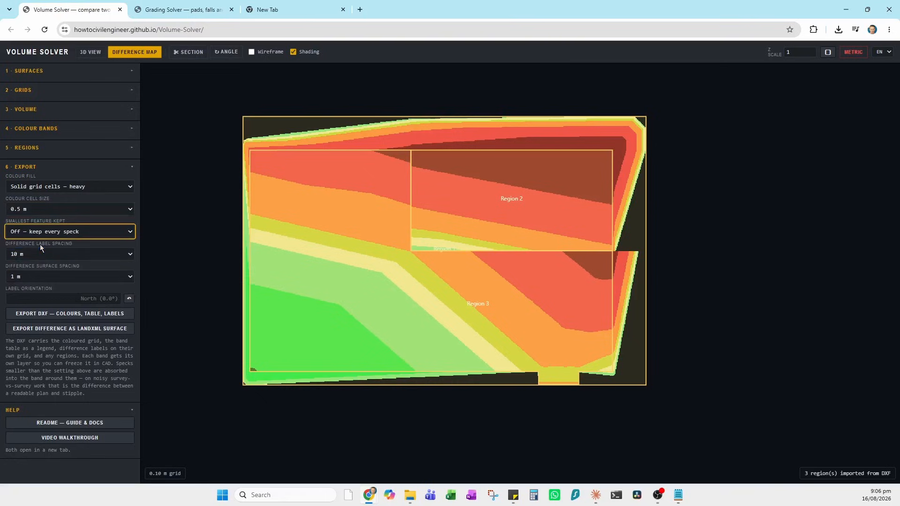
- Keep difference labels at 10 m spacing and set difference surface spacing to 0.5 m
click(134, 255)
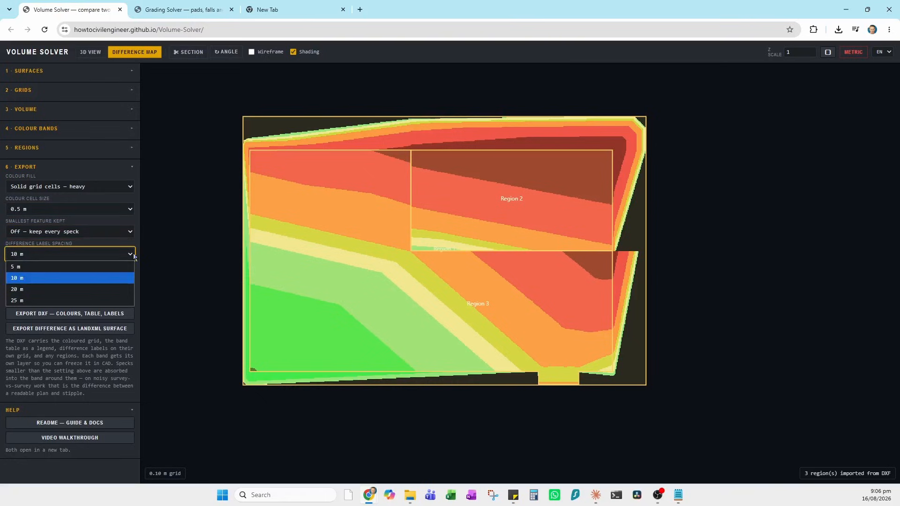
click(132, 256)
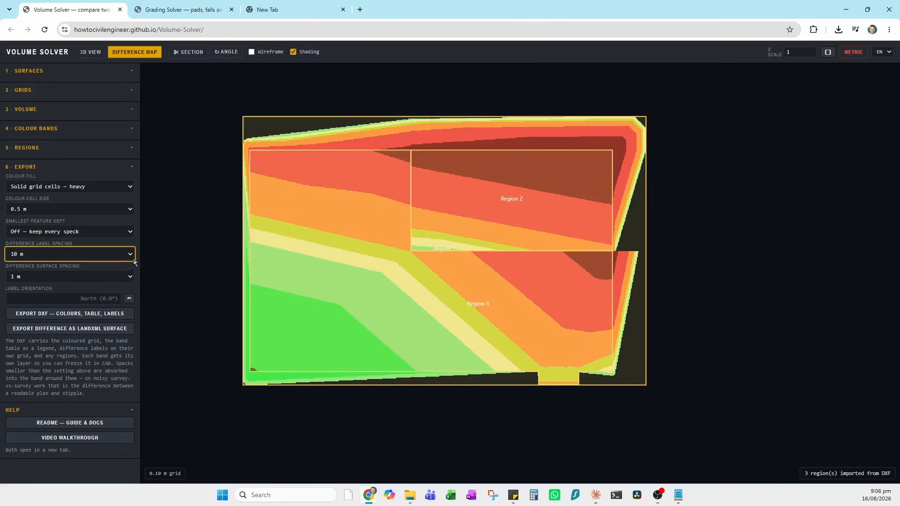
click(130, 279)
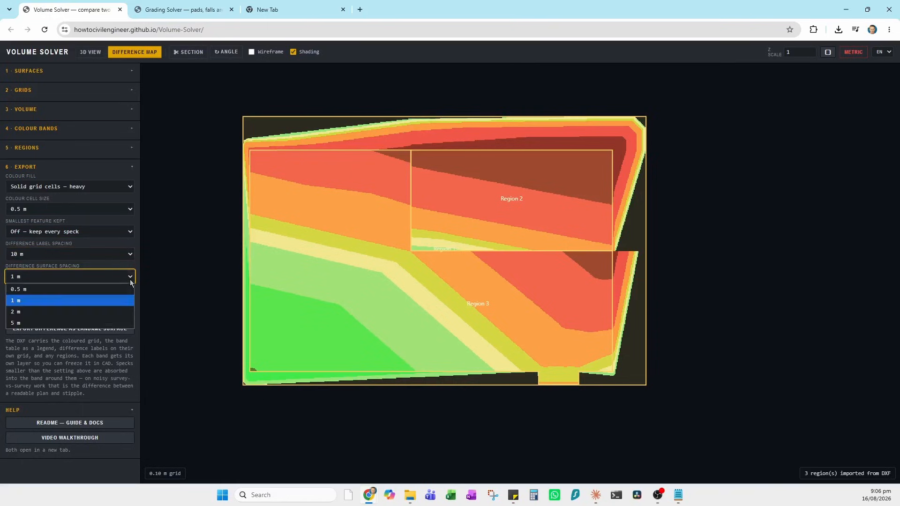
click(91, 289)
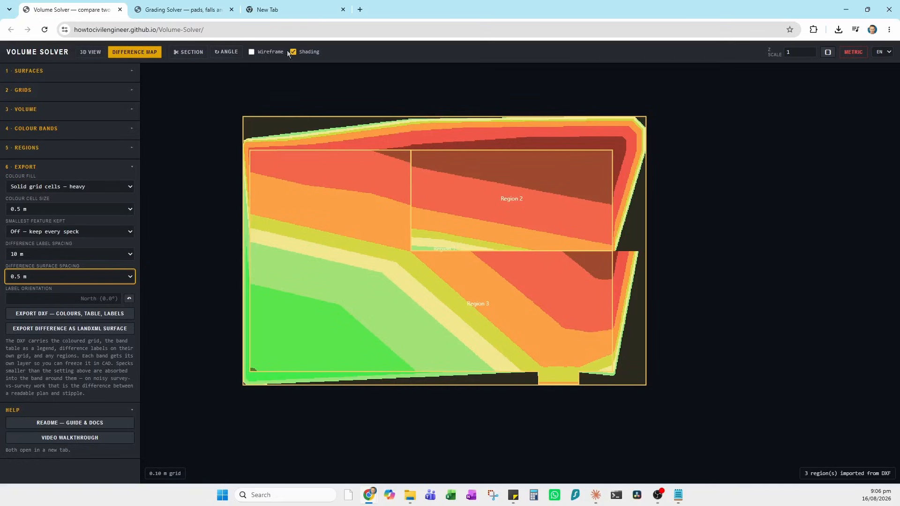
click(226, 53)
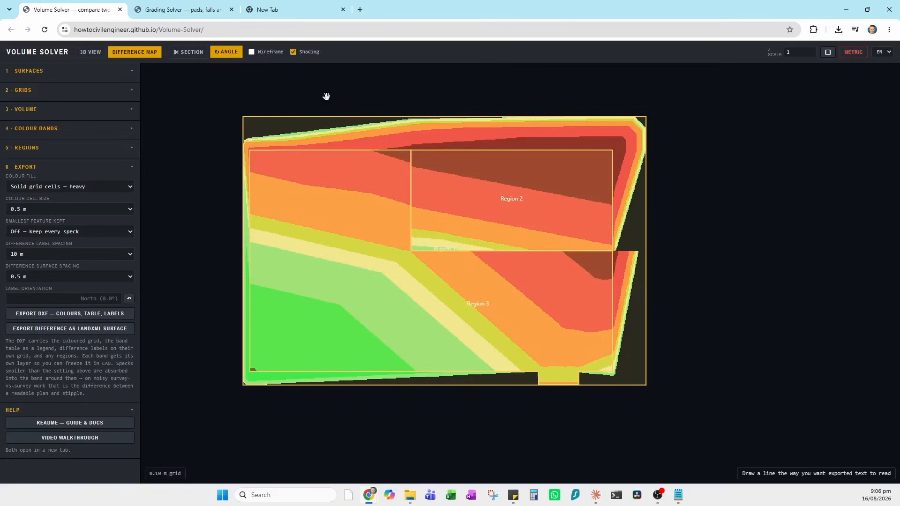
- Draw an initial label direction line, then cut a section along the site's top edge
click(594, 85)
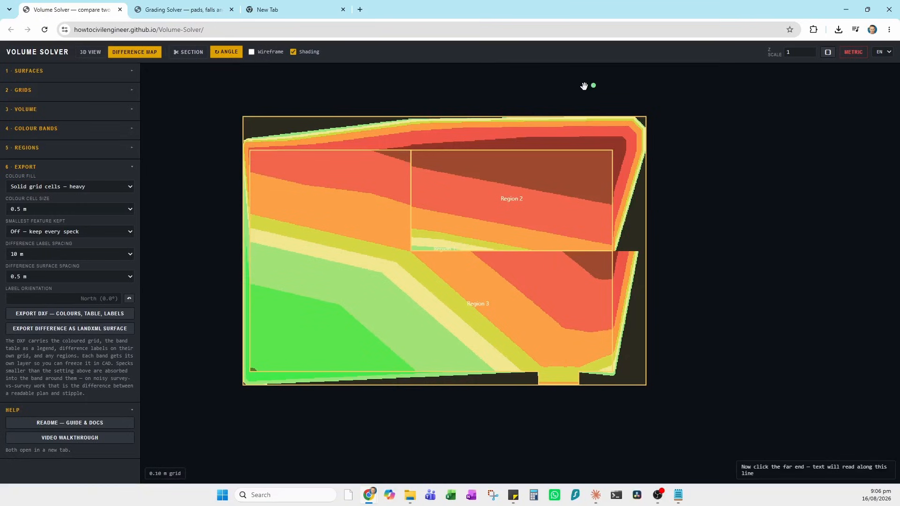
click(219, 251)
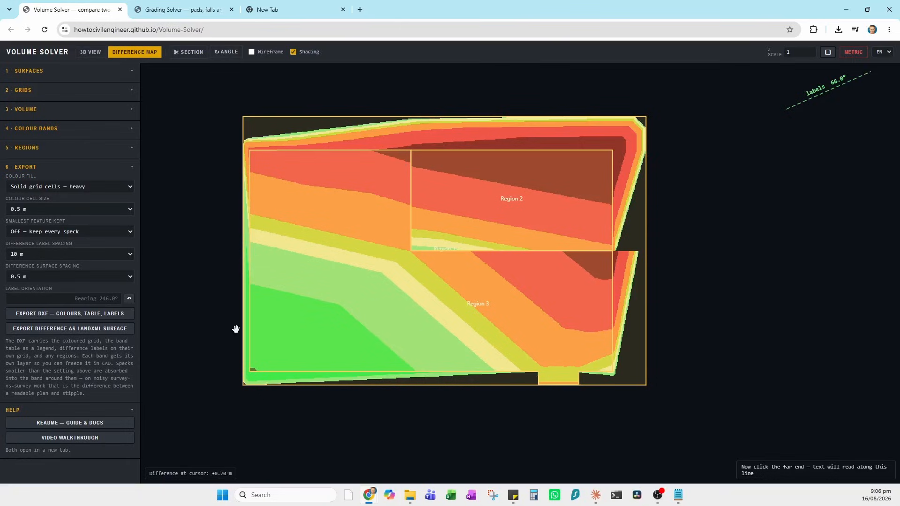
click(186, 55)
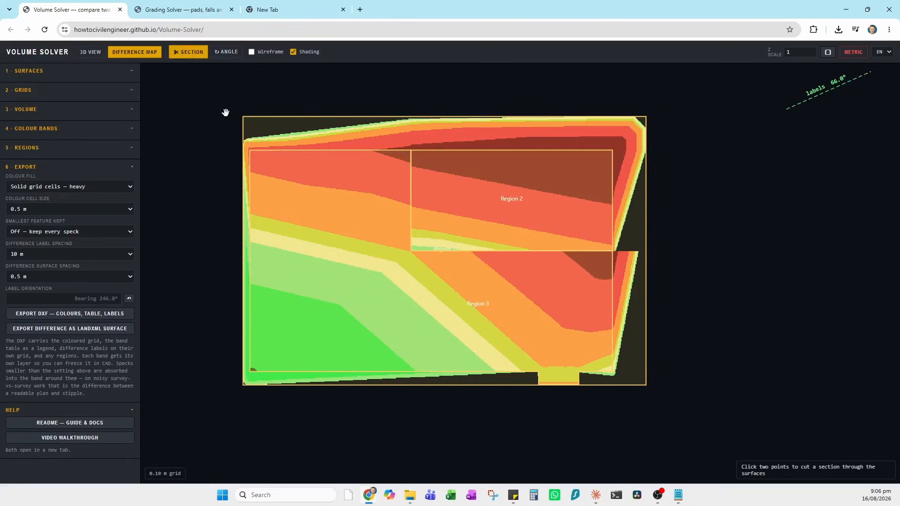
click(240, 138)
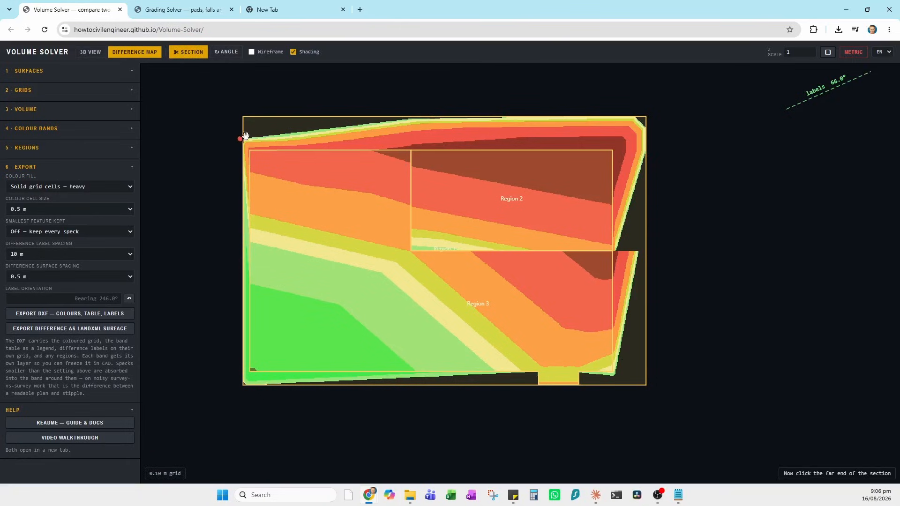
click(418, 111)
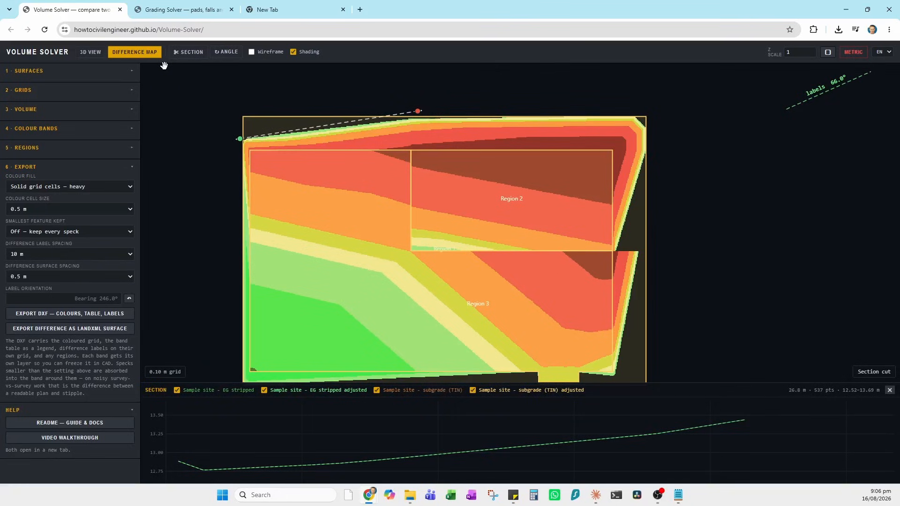
- Redraw the label direction along the section line for an 80.4° bearing and close the section profile
click(227, 52)
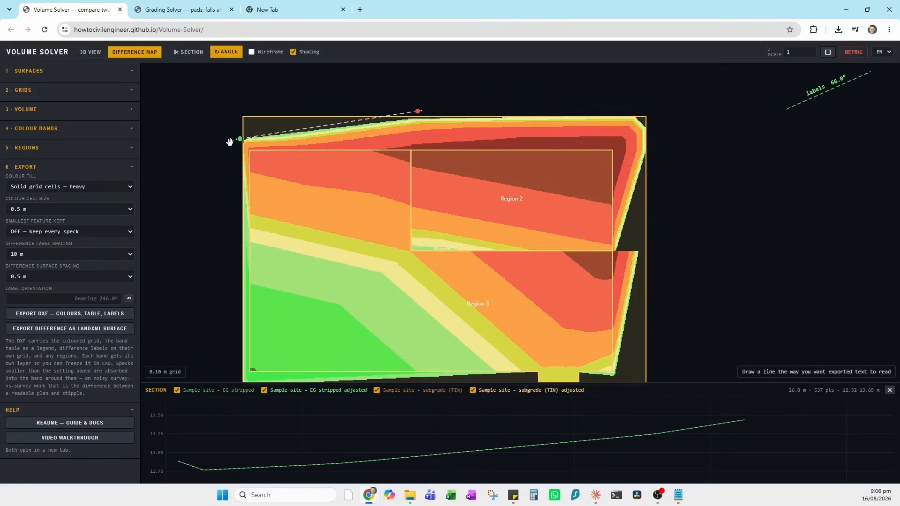
click(237, 137)
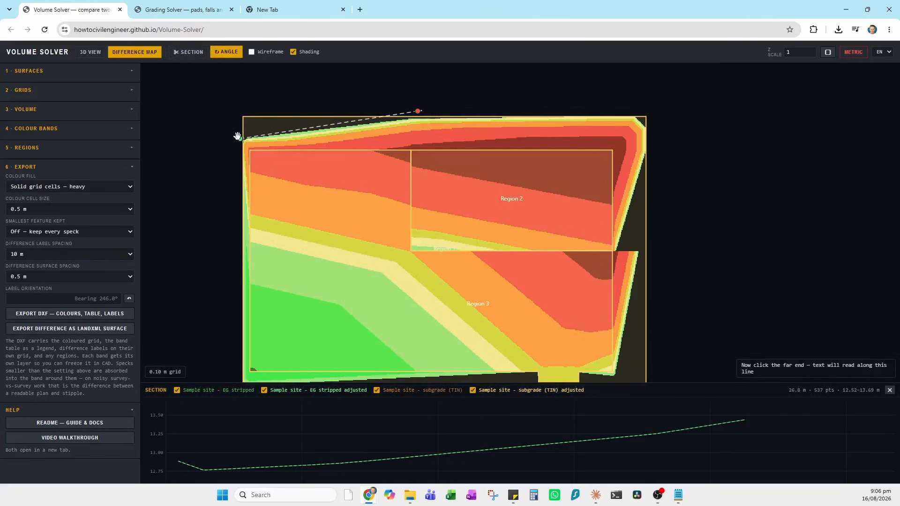
click(407, 109)
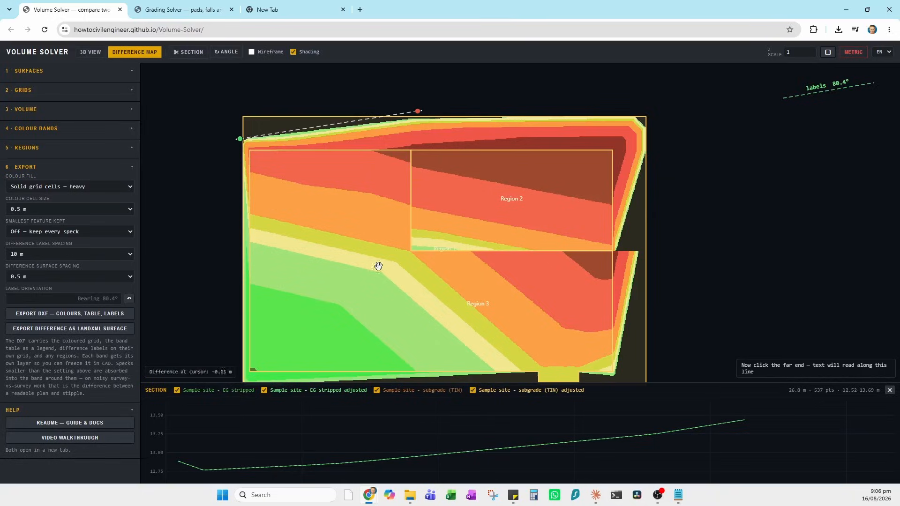
click(890, 390)
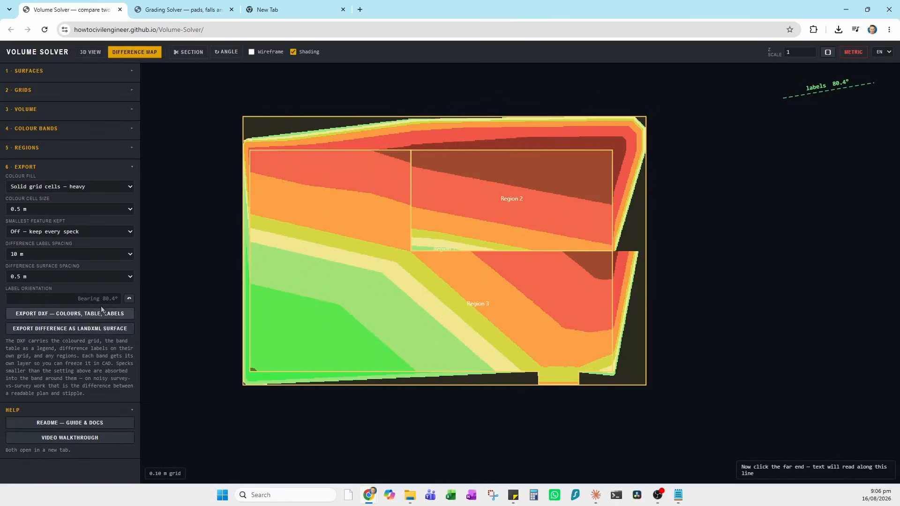
- Export the colours, table and labels DXF, then briefly review the overall cut, fill and net volumes
click(59, 317)
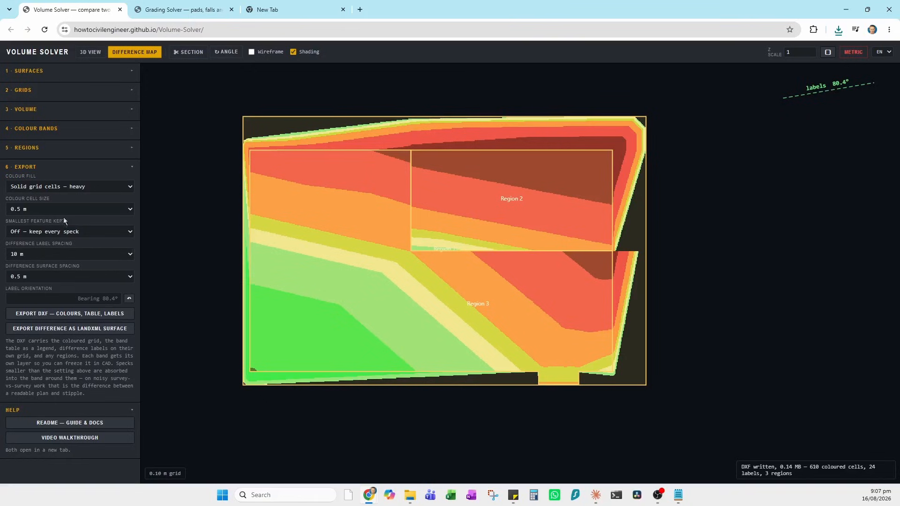
click(128, 110)
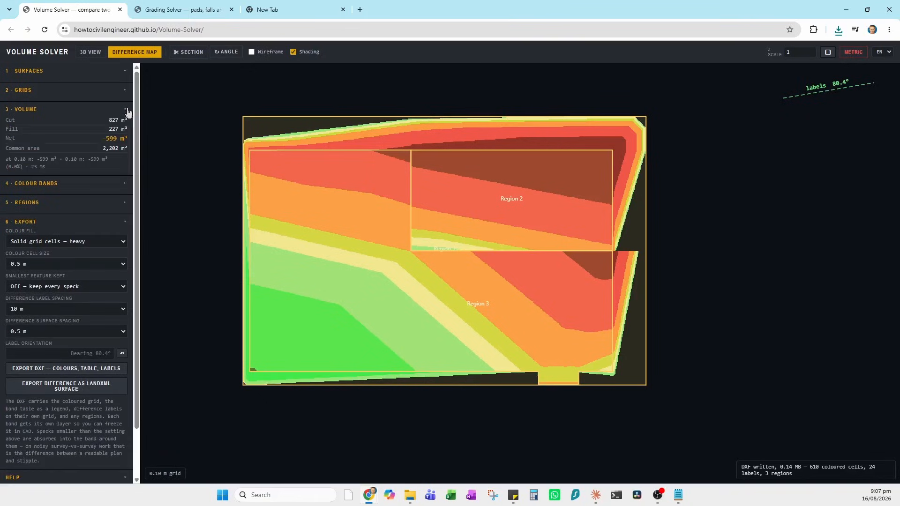
click(126, 111)
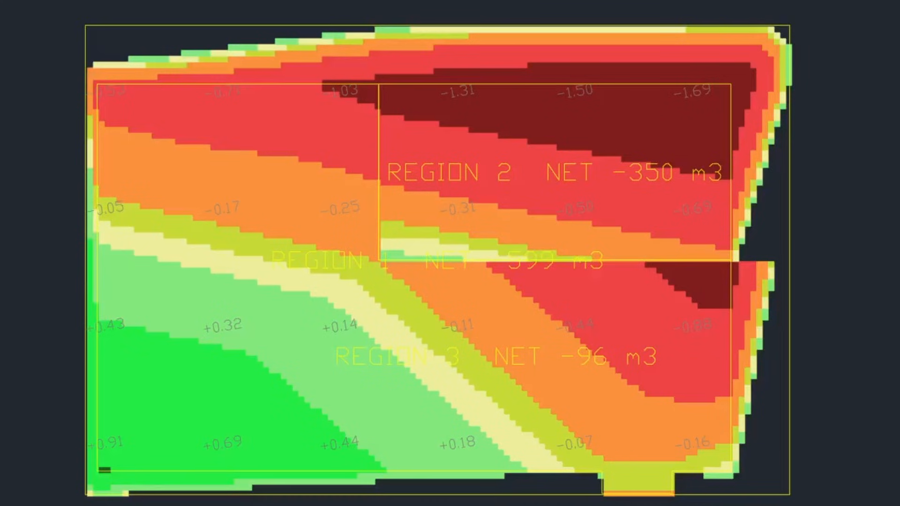
- Inspect the REGION 2 label (NET −350 m3) and the top label row, zooming in on -1.31
click(566, 169)
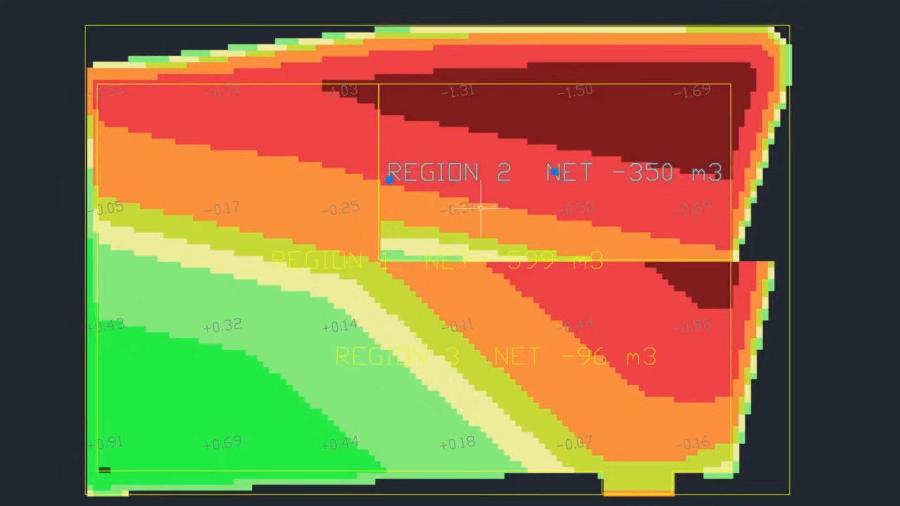
key(Escape)
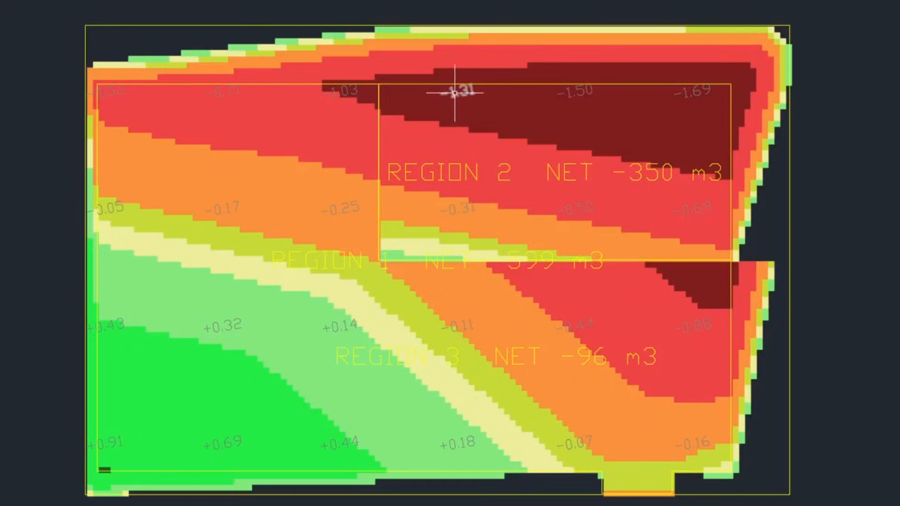
click(454, 93)
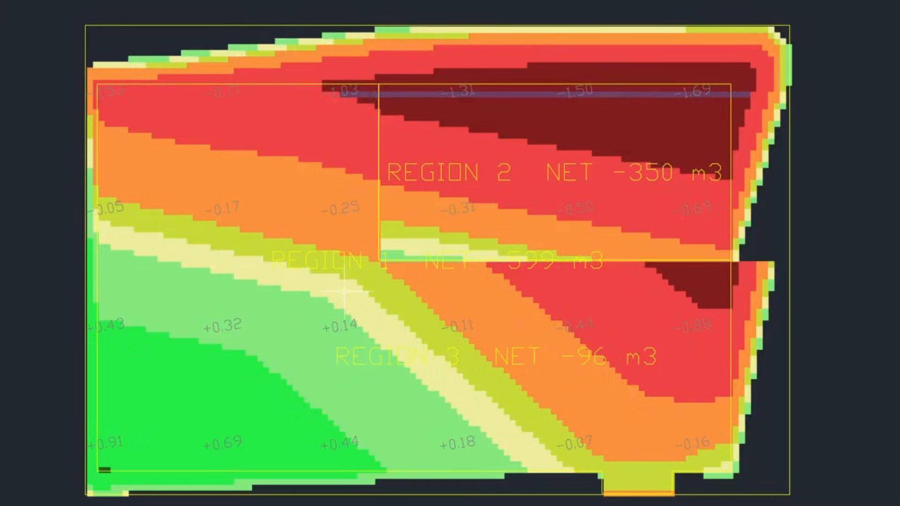
scroll(448, 101, up, 6)
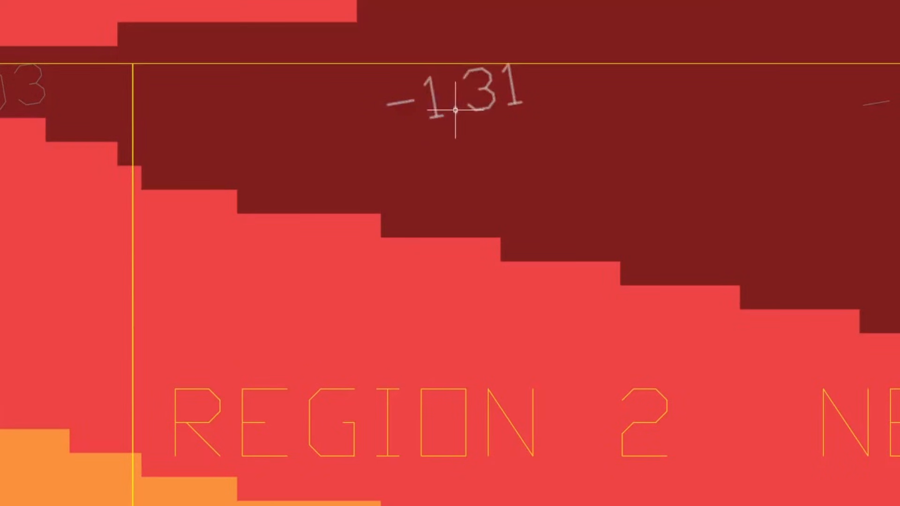
scroll(454, 111, down, 2)
scroll(430, 185, down, 3)
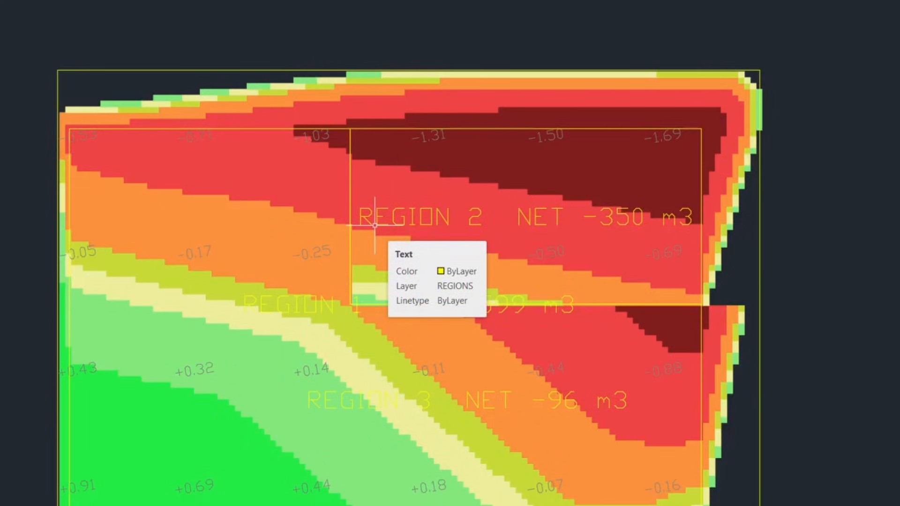
- Centre the legend table showing 827 m3 cut, 227 m3 fill, net −599 m3 and per-band volumes
drag(690, 357, 9, 286)
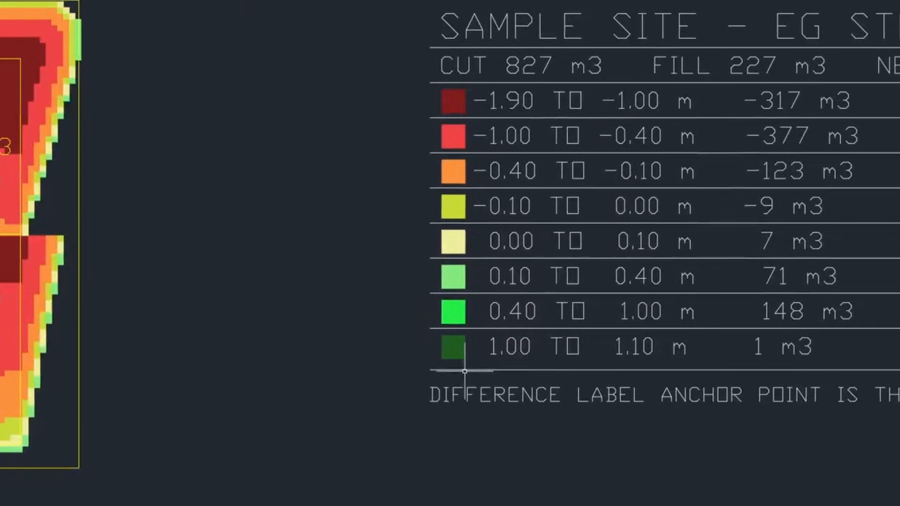
mouse_move(428, 370)
mouse_down()
mouse_move(141, 412)
mouse_move(33, 408)
mouse_up()
scroll(644, 406, down, 2)
drag(551, 410, 422, 410)
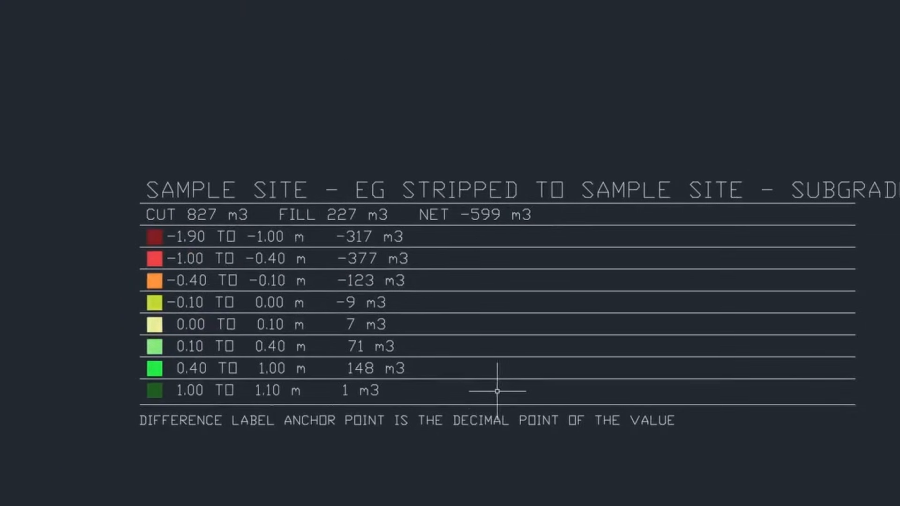
drag(430, 370, 389, 362)
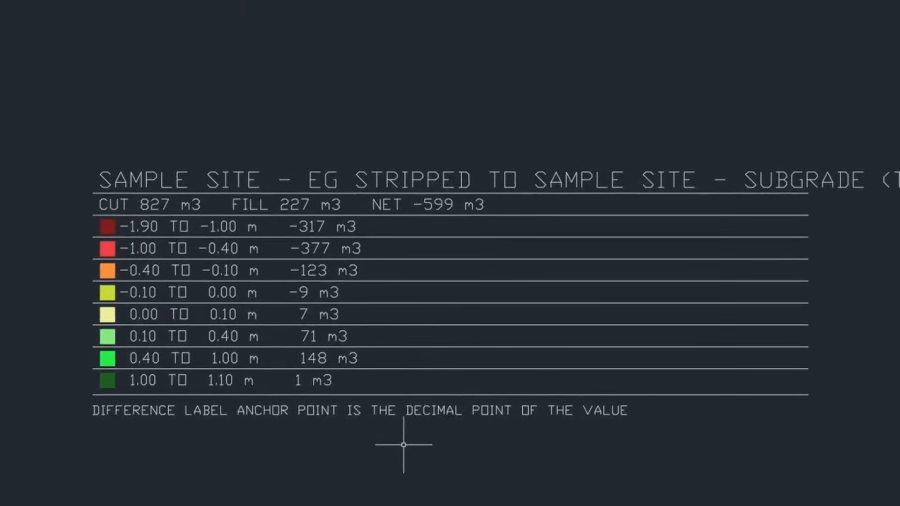